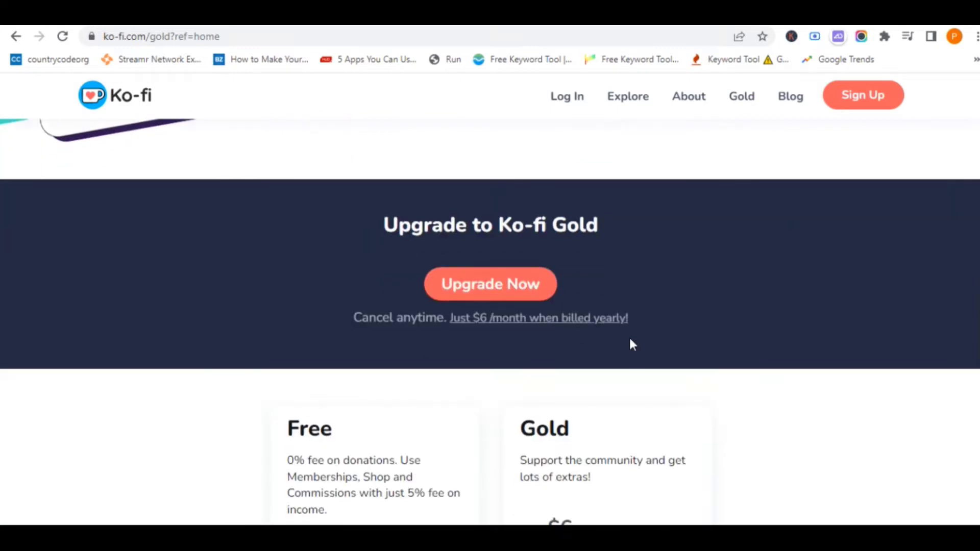
Step: Review the Ko-fi home dashboard, including the page views chart and the suggestions down to Images & Shareables
mouse_move(977, 286)
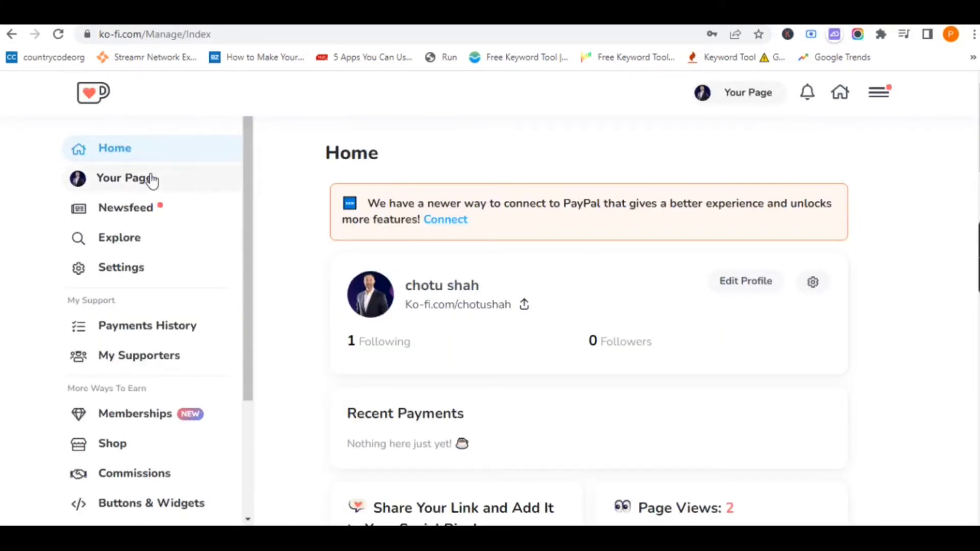
scroll(494, 317, "down", 5)
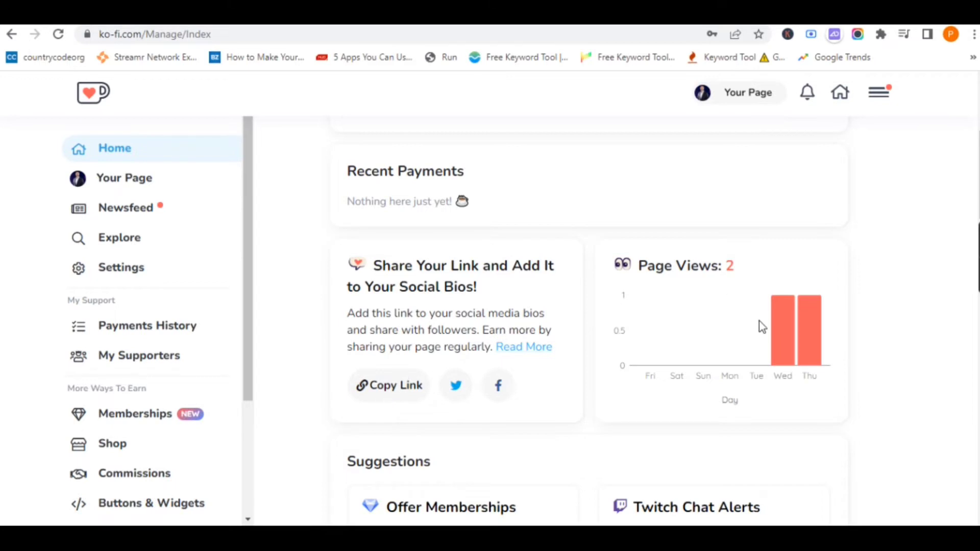
mouse_move(803, 333)
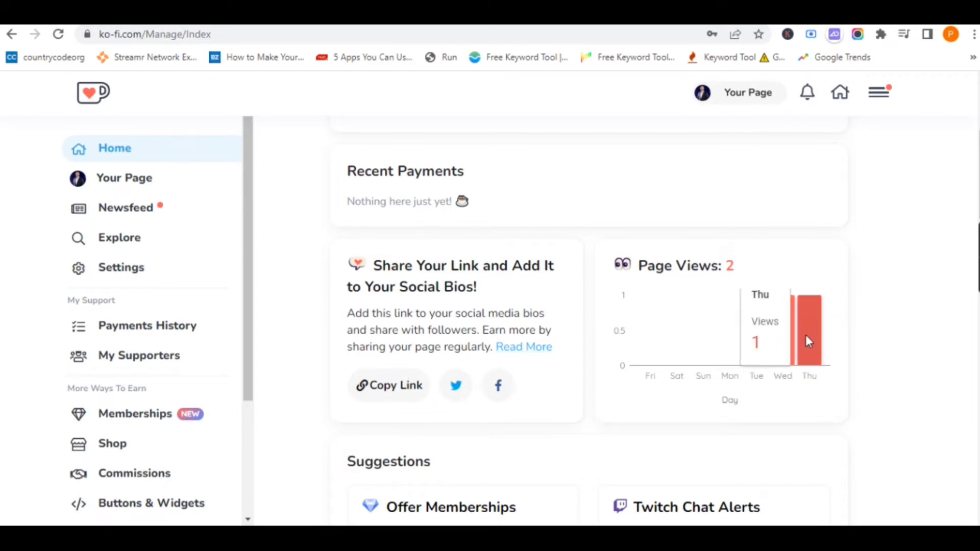
scroll(759, 337, "down", 5)
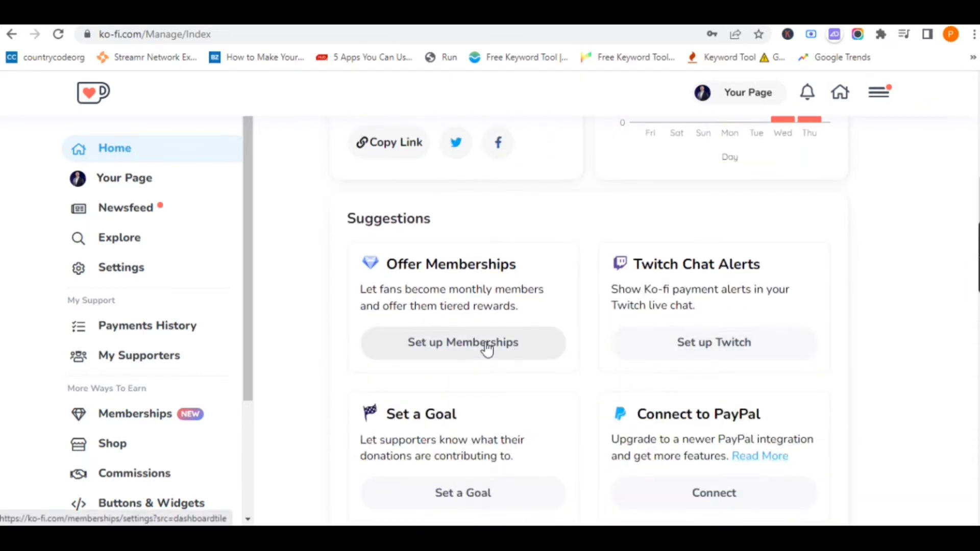
scroll(707, 346, "down", 4)
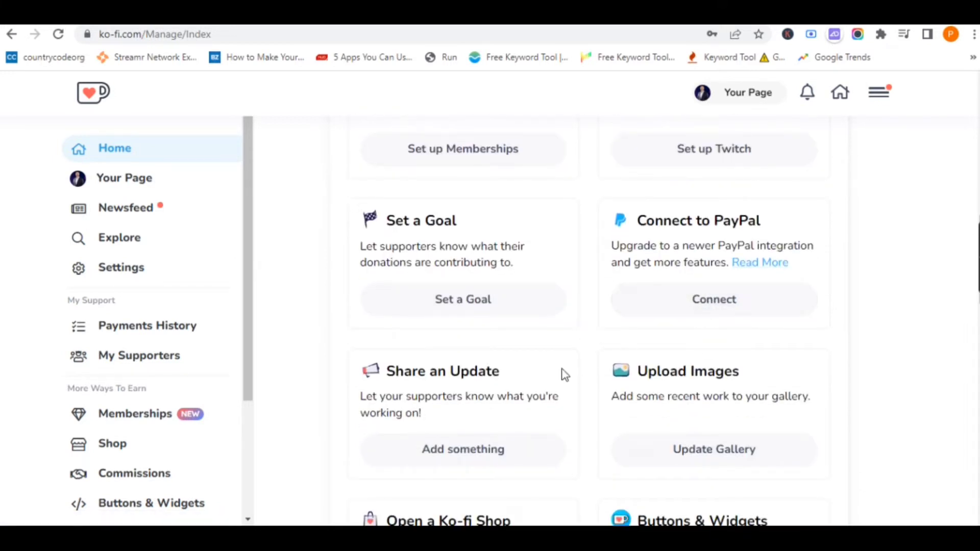
scroll(665, 398, "down", 4)
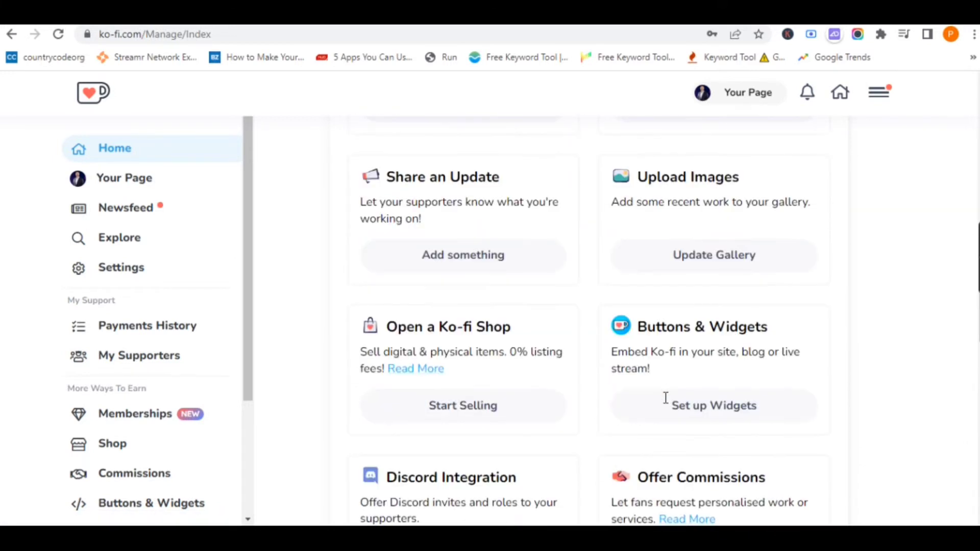
scroll(528, 417, "down", 4)
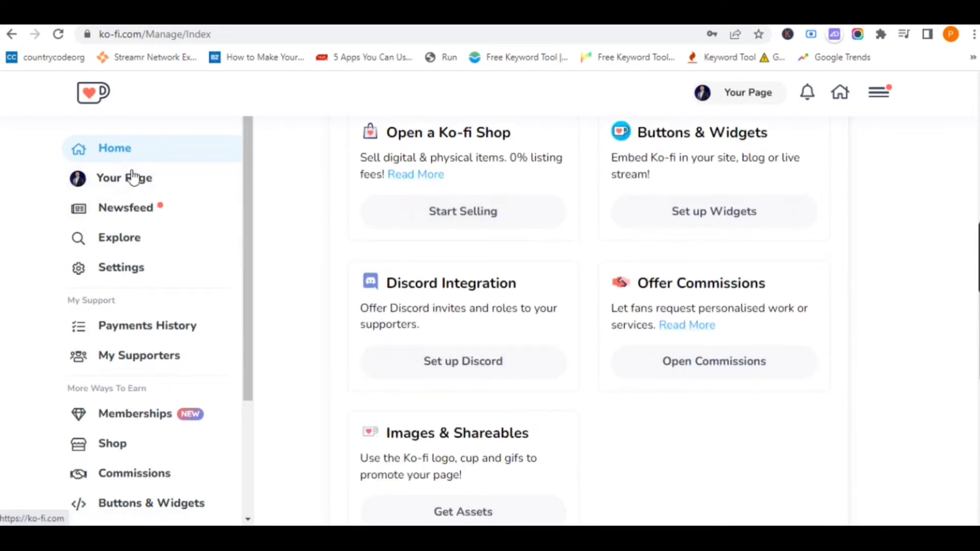
Step: Open the creator's own page, dismiss the payment method prompt and review the About content down to the feed
left_click(148, 197)
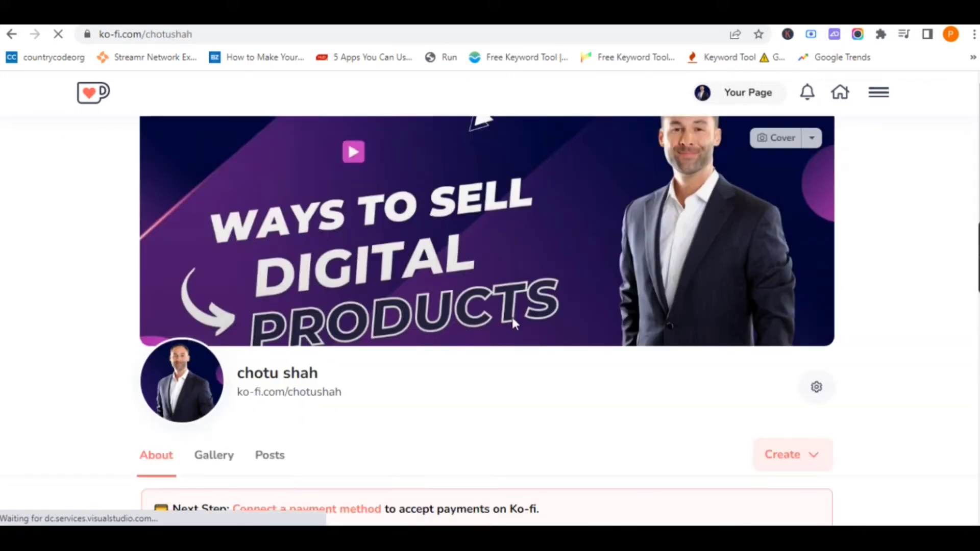
scroll(541, 311, "down", 3)
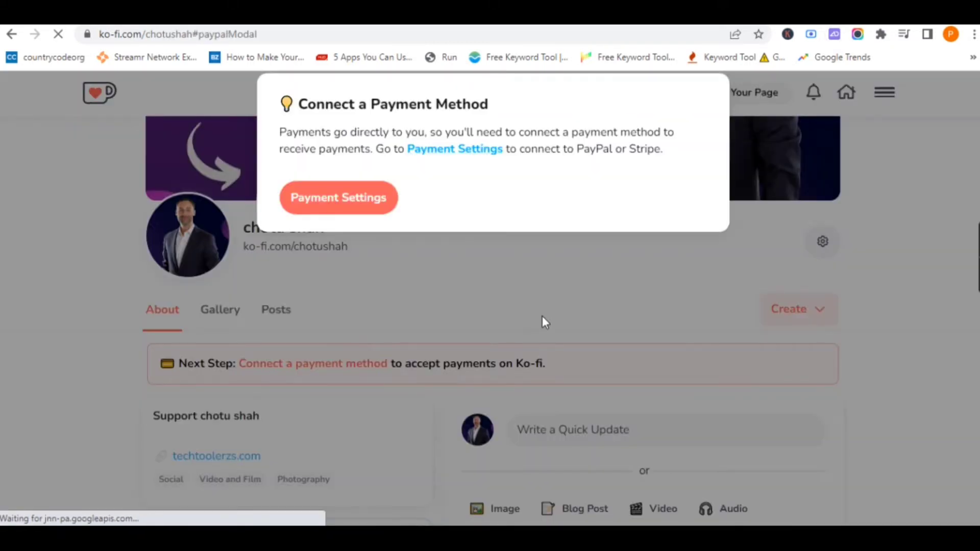
left_click(563, 272)
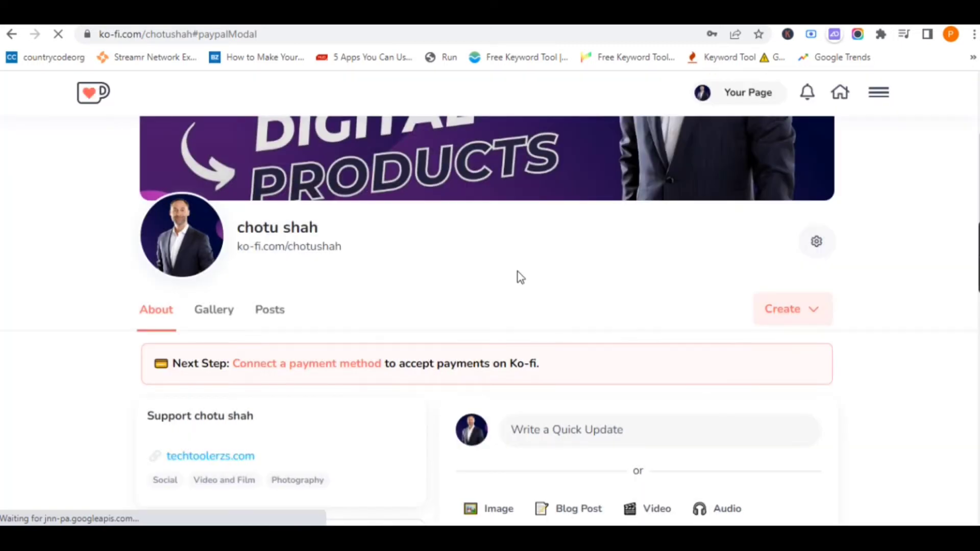
scroll(518, 274, "down", 3)
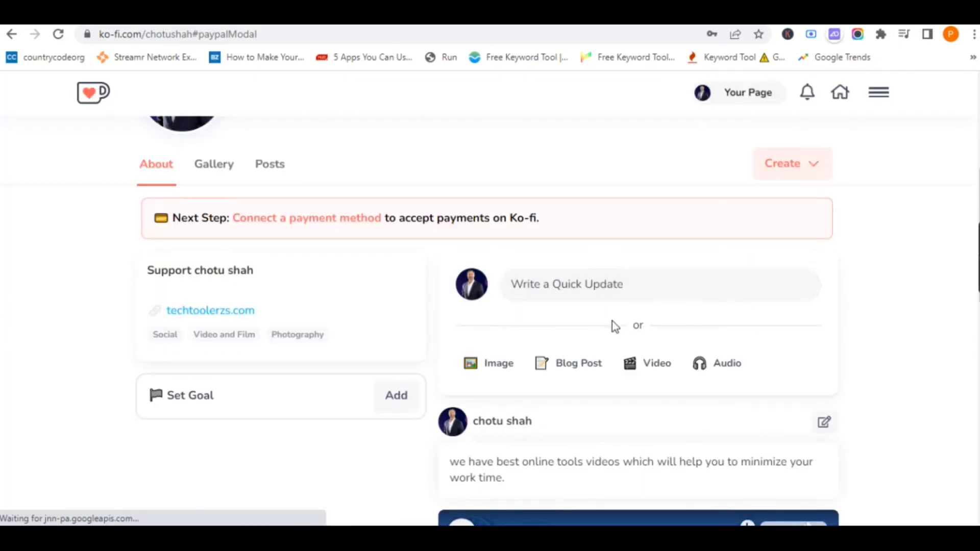
scroll(607, 317, "down", 4)
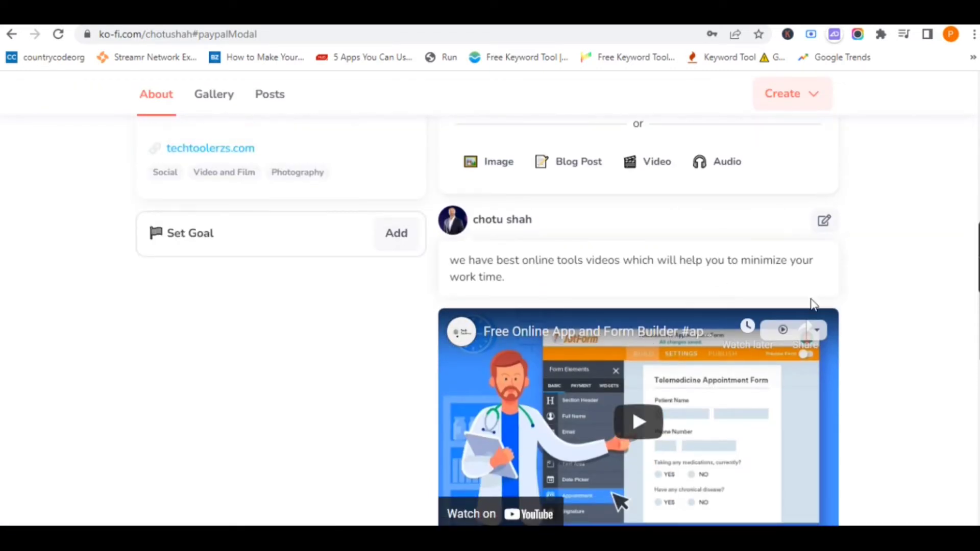
scroll(812, 305, "down", 7)
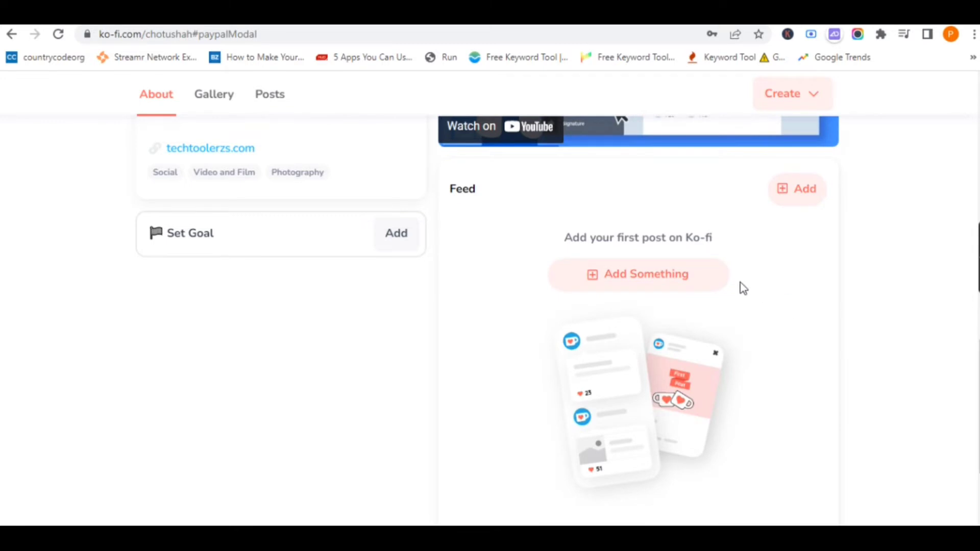
Step: Add a goal titled "new laptop" with the description "need new laptop to edit my videos"
left_click(406, 242)
left_click(441, 159)
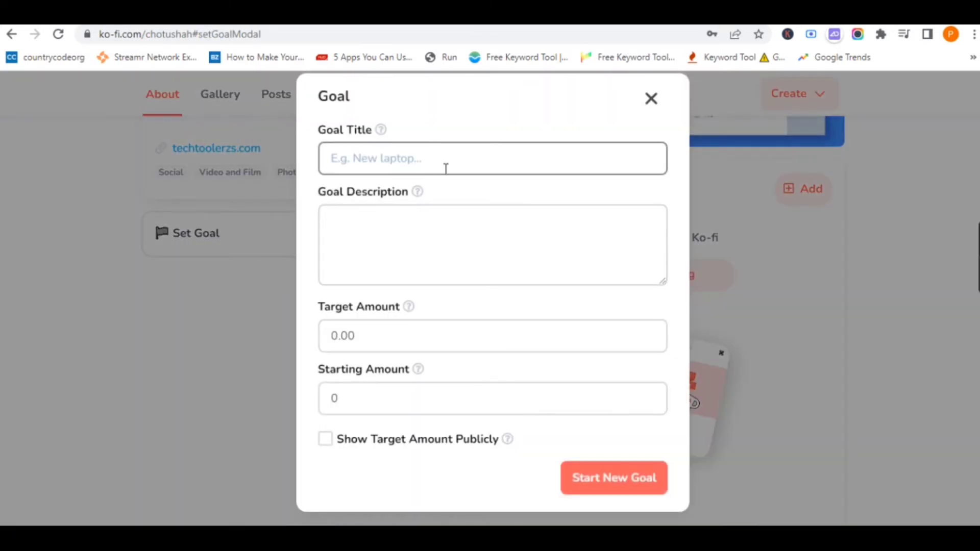
type("ne")
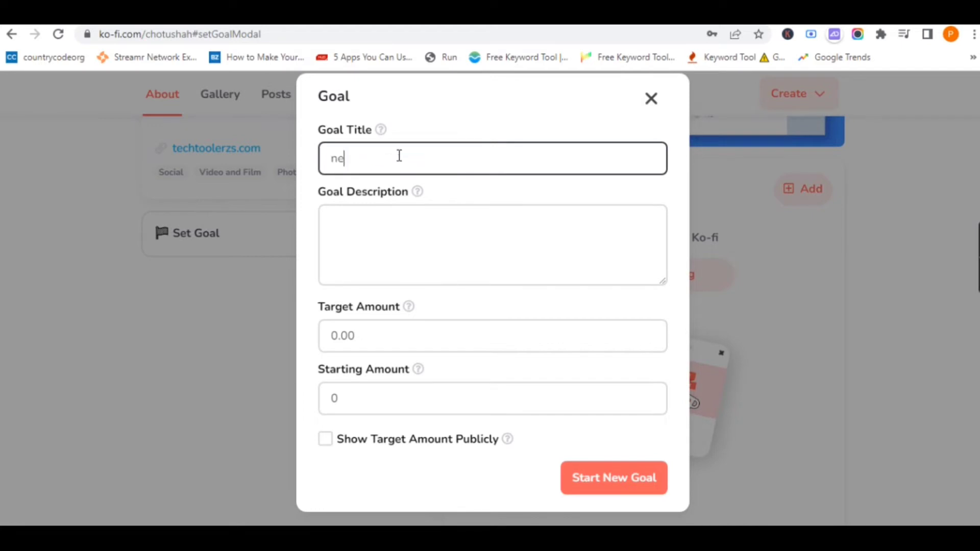
type("w laptop")
key("Tab")
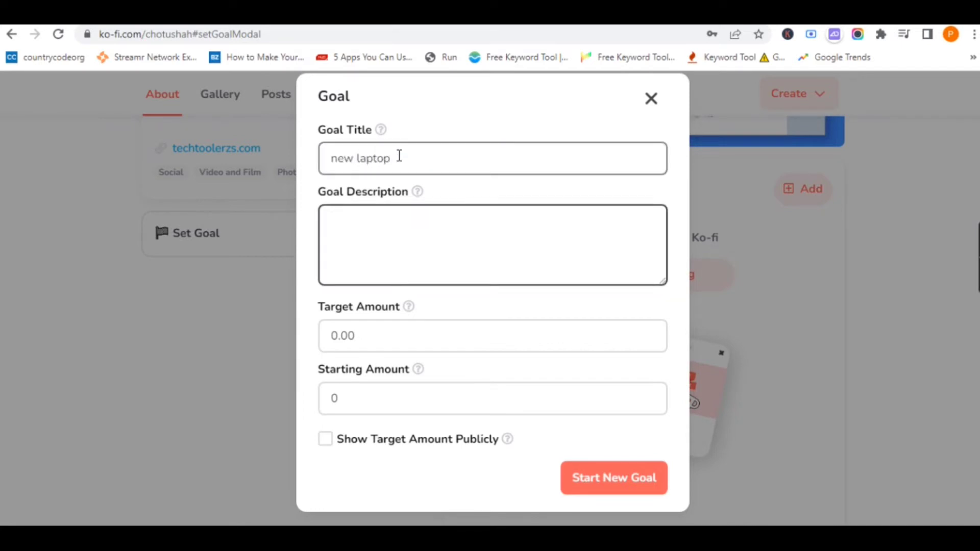
type("need new lap")
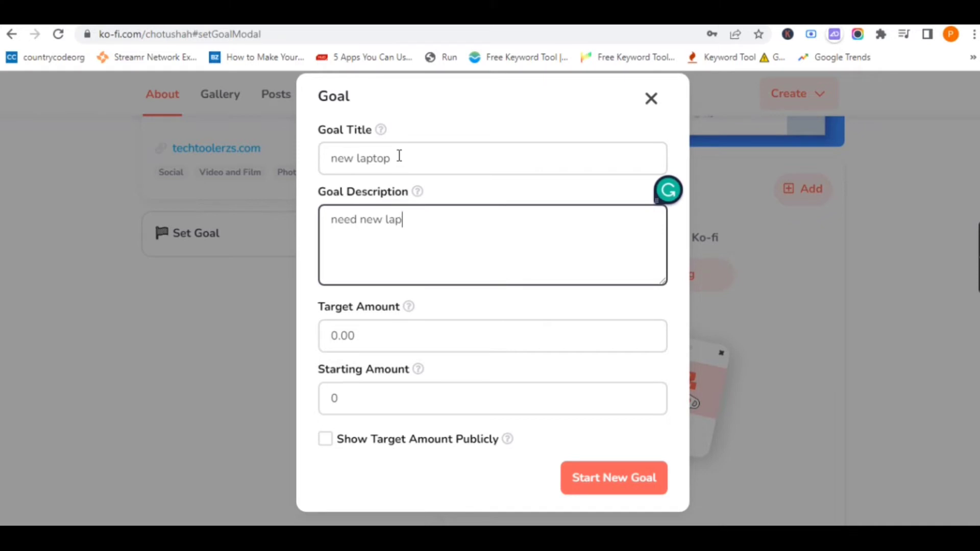
type("top to edit m")
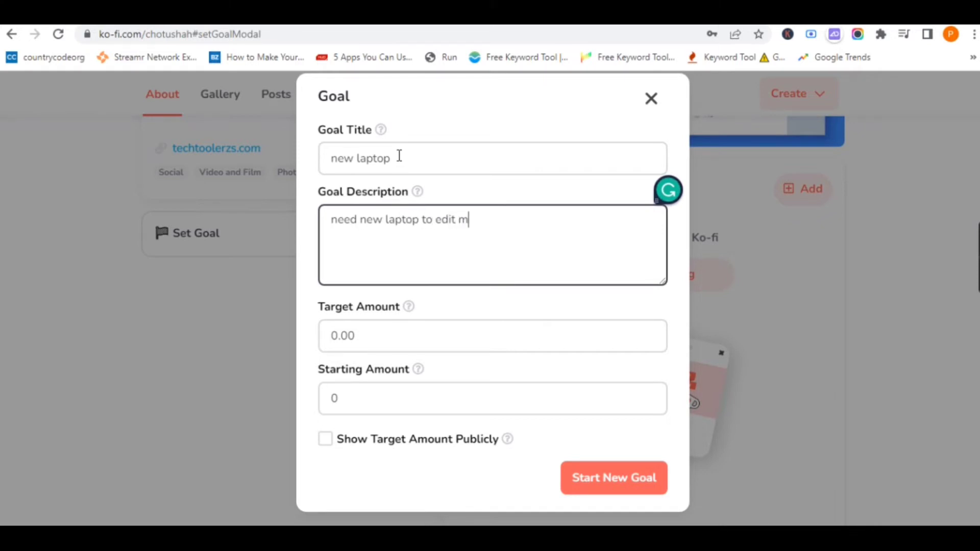
type("y videos")
Step: Set the goal's target amount to 380 and its starting amount to 5
left_click(400, 344)
key("BackSpace")
key("BackSpace")
key("BackSpace")
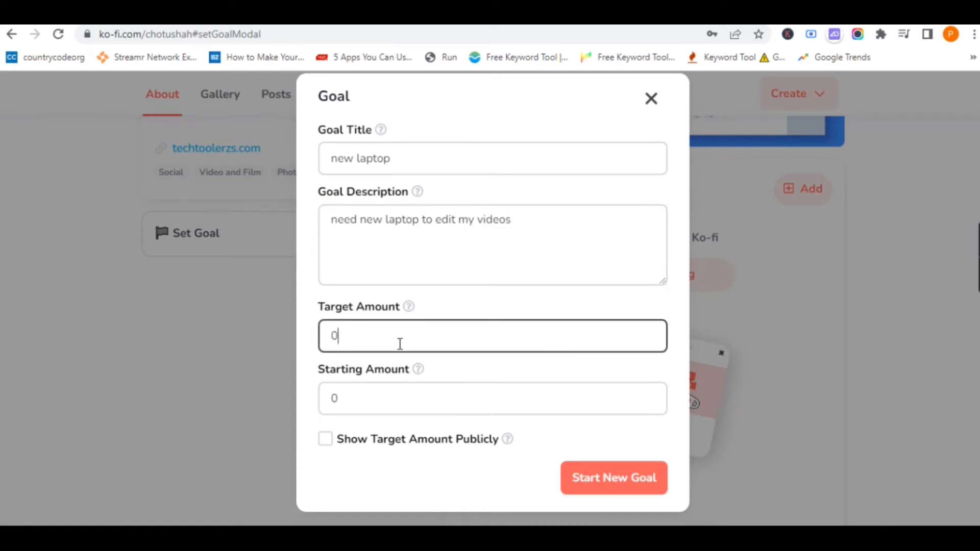
type("380")
left_click(383, 399)
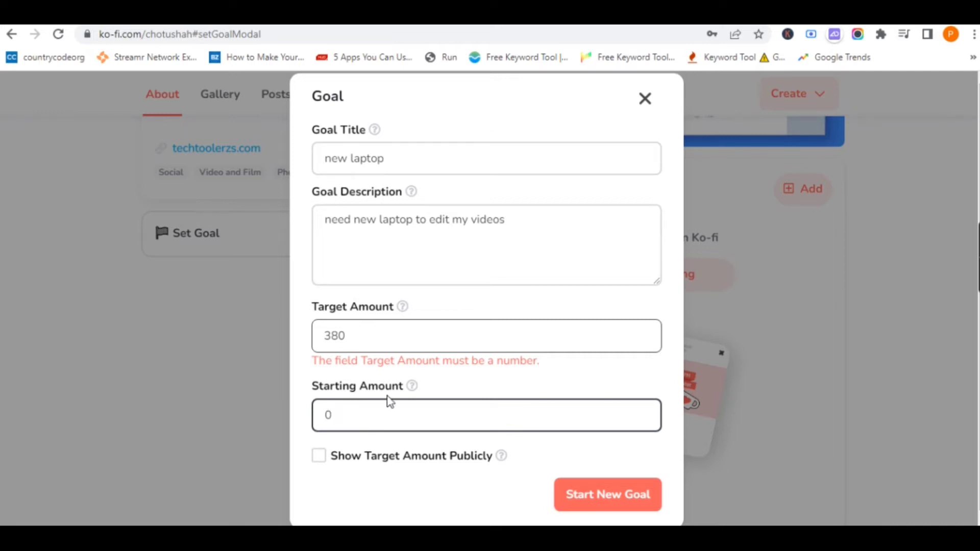
left_click(366, 340)
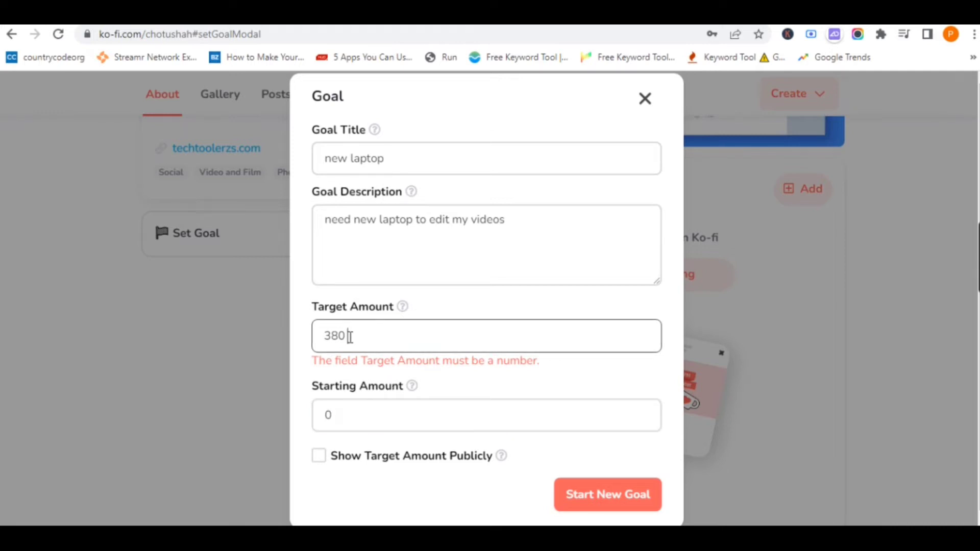
left_click(349, 336)
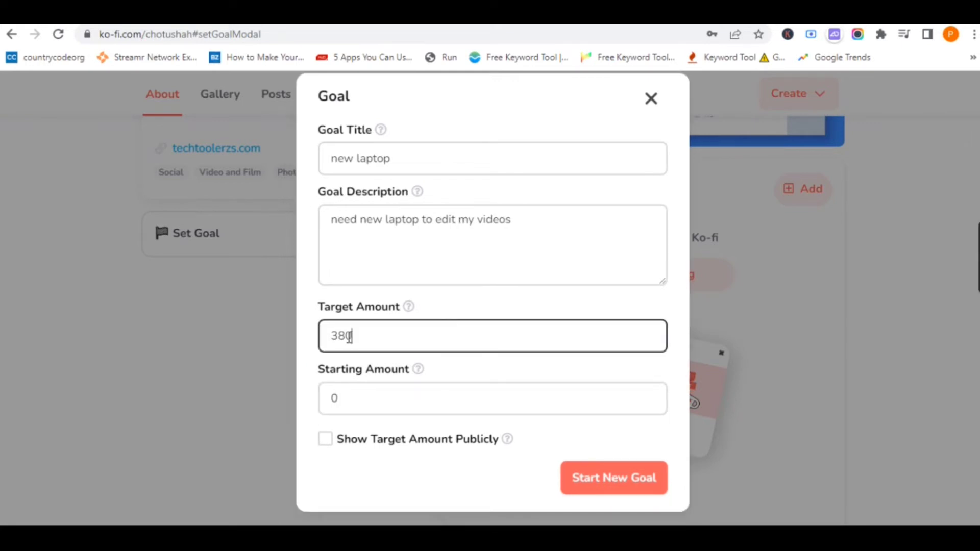
left_click(361, 393)
key("BackSpace")
type("5")
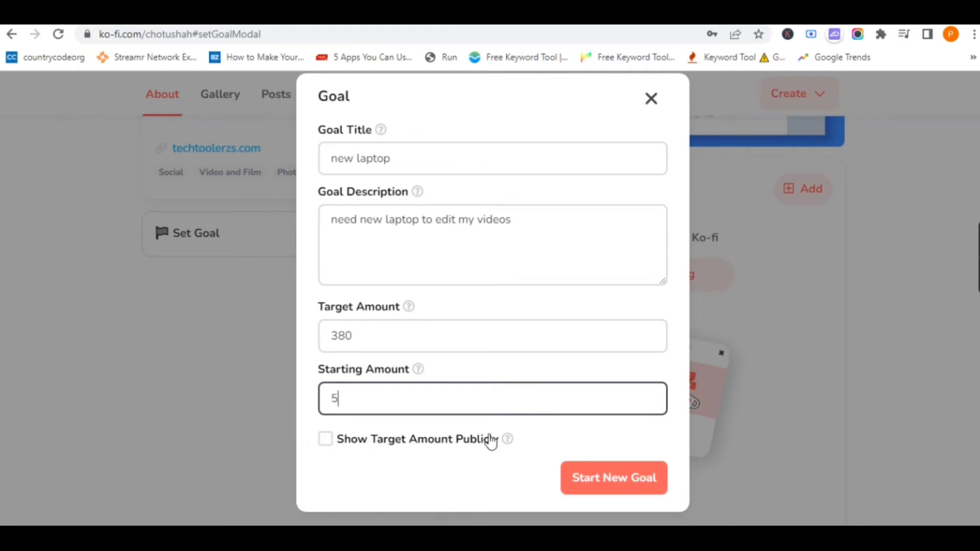
Step: Start the new goal with the public target amount option left off, and dismiss the payment method prompt
left_click(325, 440)
left_click(325, 440)
left_click(647, 478)
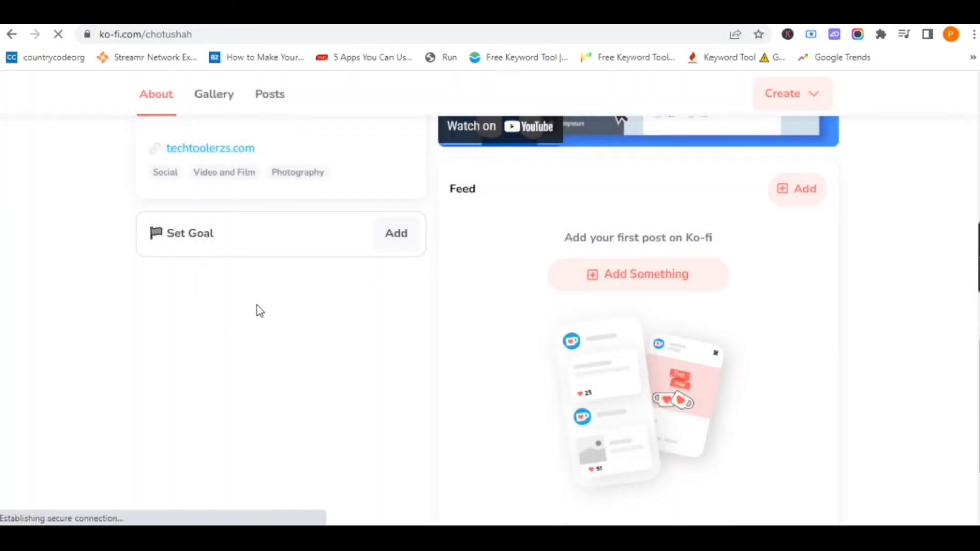
scroll(246, 385, "down", 6)
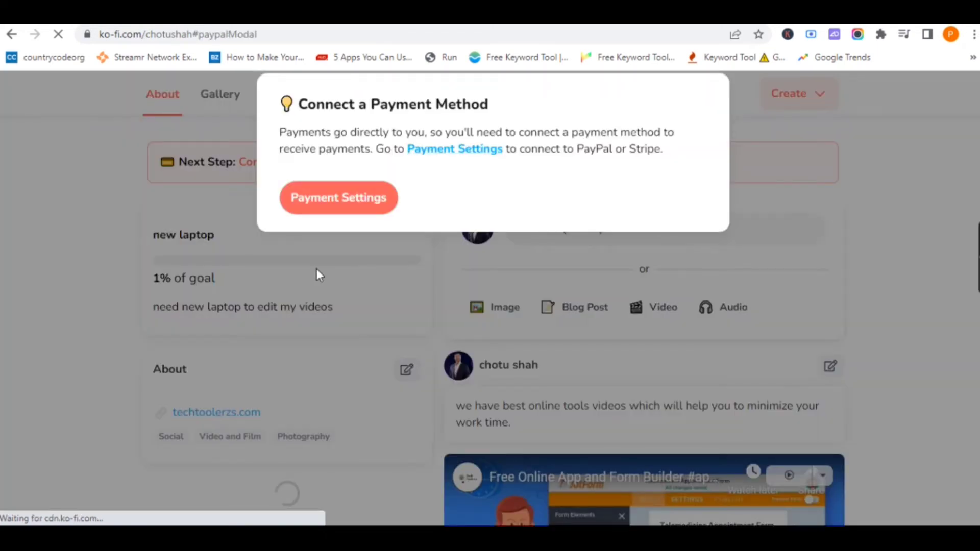
left_click(75, 268)
scroll(312, 323, "down", 2)
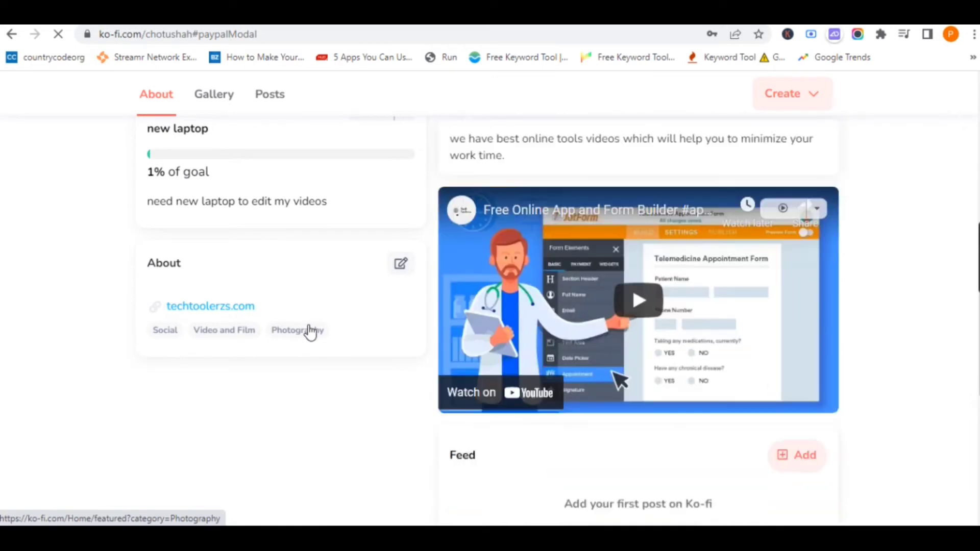
Step: Look through the Create options available on the page, from Post Something to Sell Something
scroll(301, 330, "up", 7)
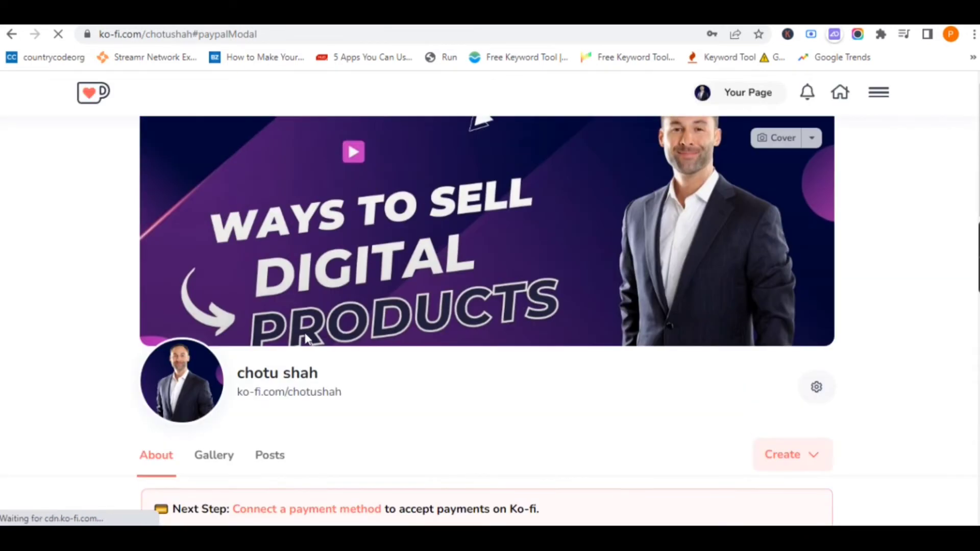
left_click(804, 454)
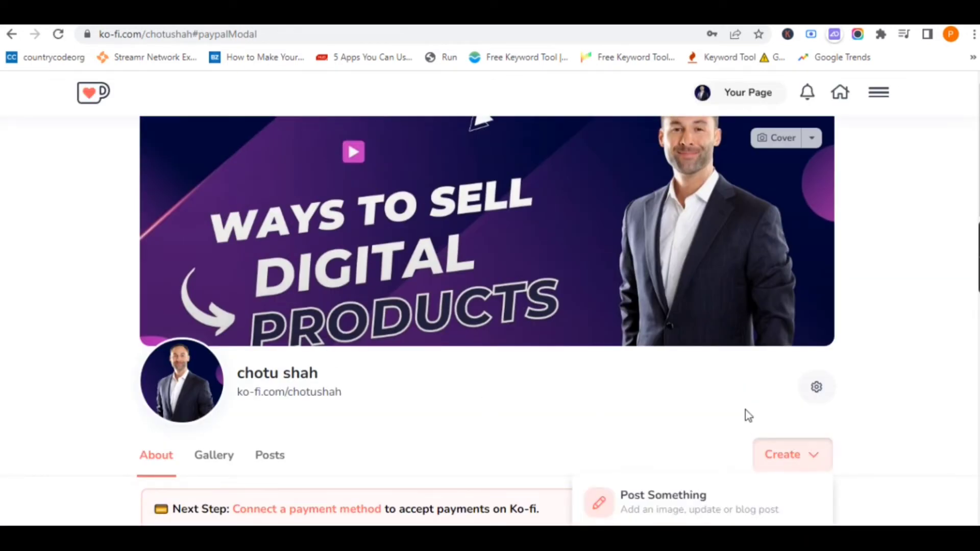
scroll(743, 416, "down", 4)
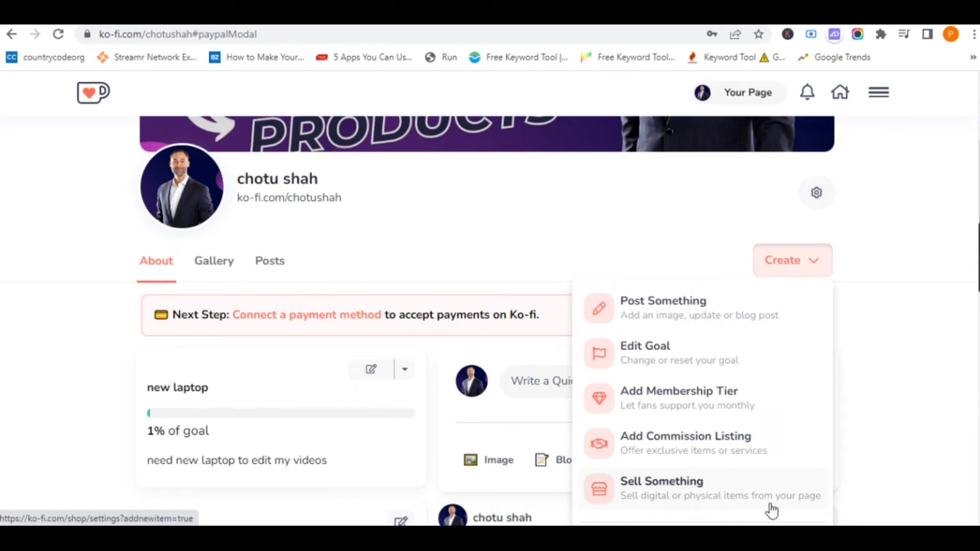
left_click(592, 210)
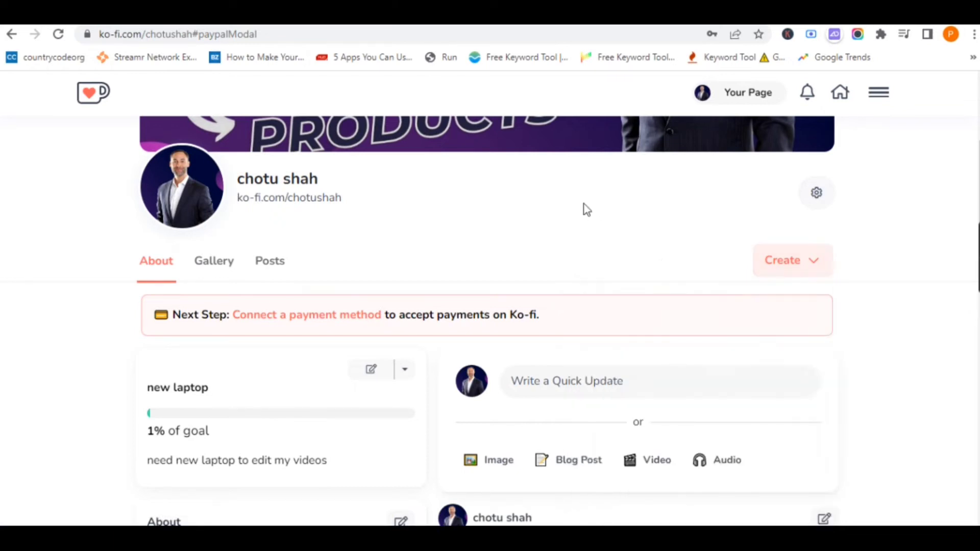
Step: View the page's Gallery section and its Posts section
left_click(223, 268)
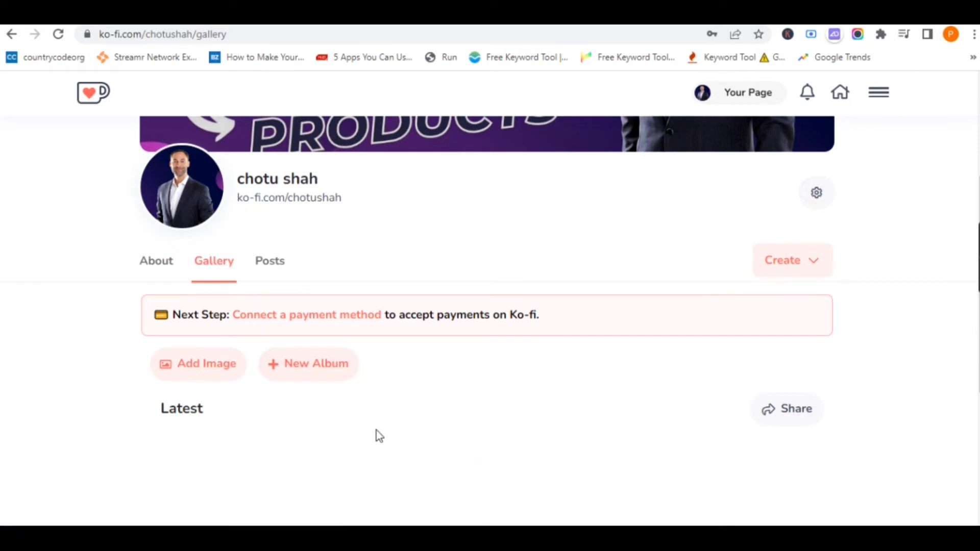
scroll(378, 436, "down", 3)
left_click(269, 97)
scroll(317, 320, "down", 5)
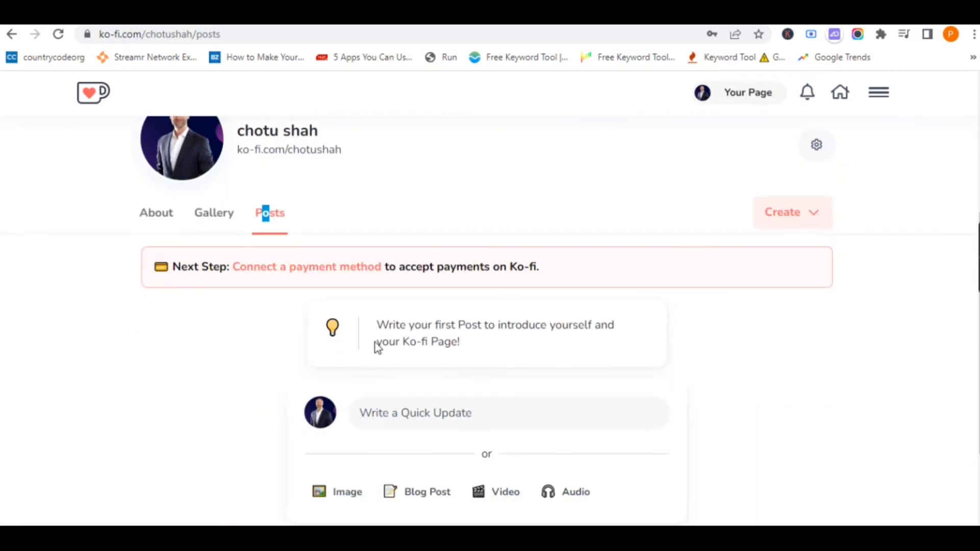
scroll(468, 369, "down", 2)
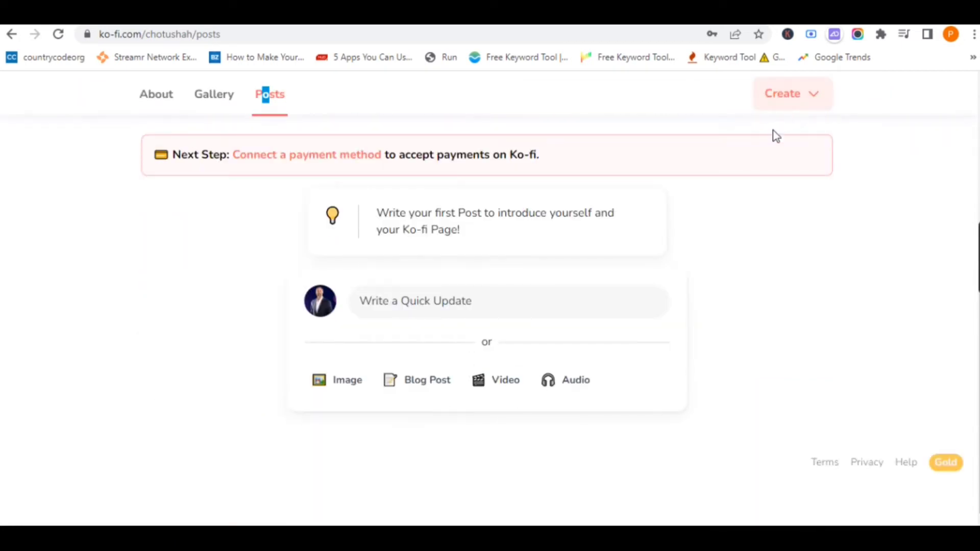
Step: Check the Create options again and open the profile settings from the page
scroll(772, 137, "up", 4)
left_click(825, 315)
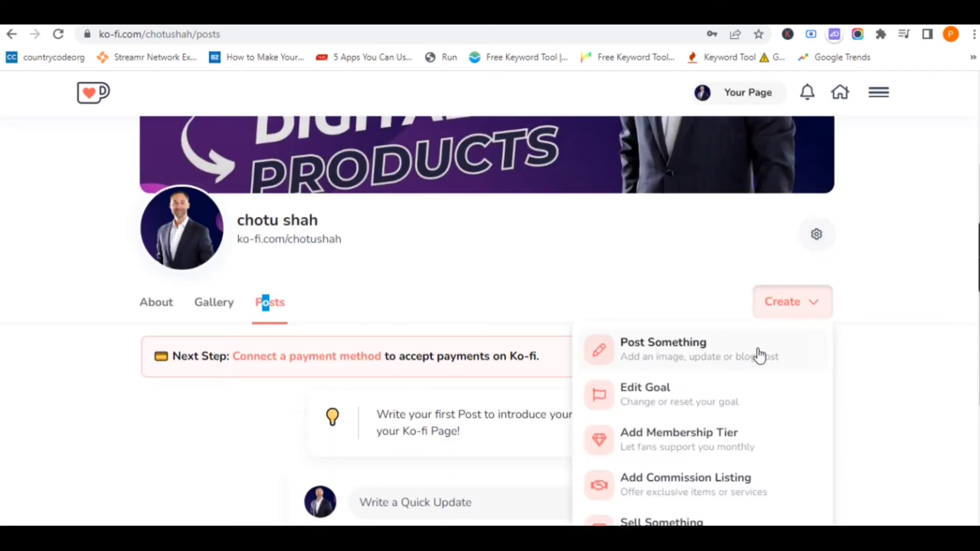
left_click(816, 236)
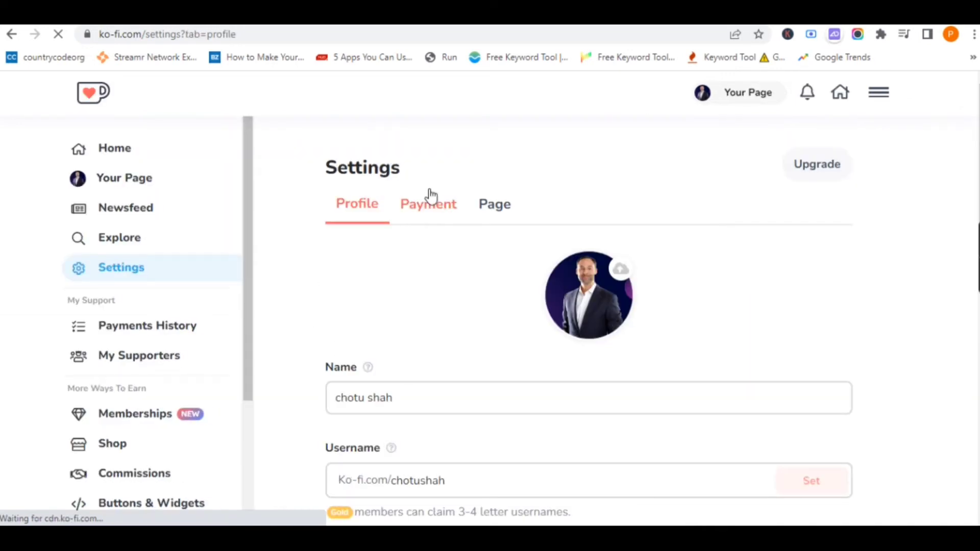
Step: Review the profile settings from the name and username down to the website and the Twitter and Twitch connections
scroll(411, 285, "down", 1)
scroll(409, 286, "down", 2)
left_click(407, 329)
scroll(406, 332, "down", 4)
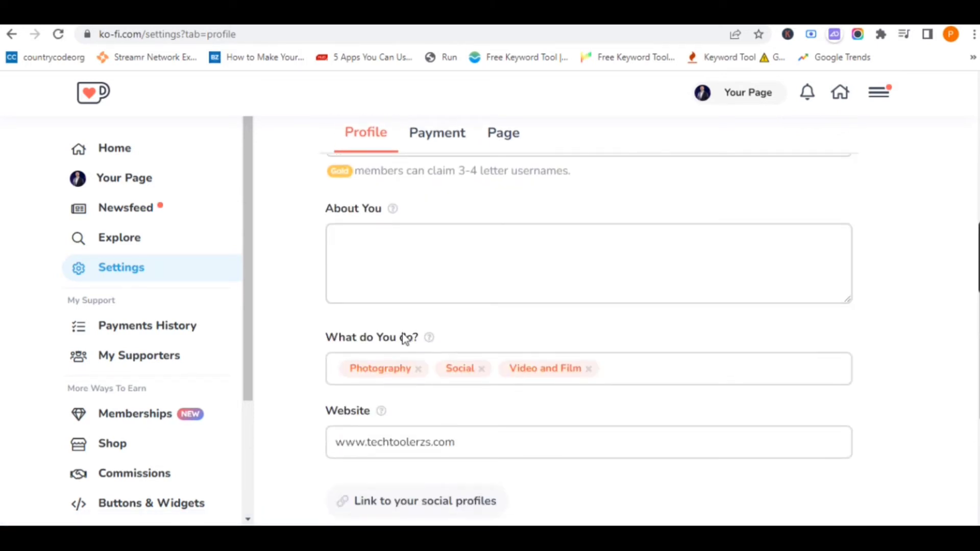
scroll(430, 443, "down", 1)
scroll(431, 478, "down", 3)
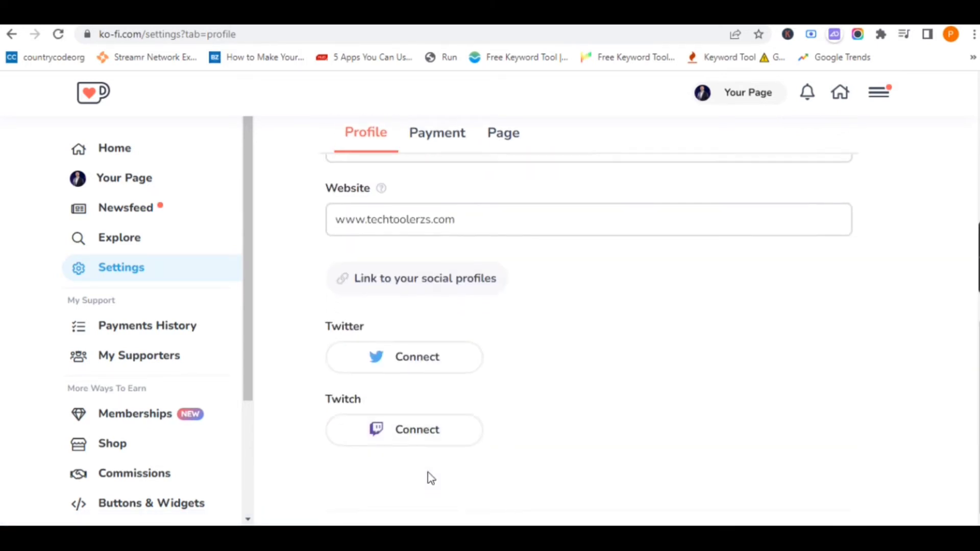
scroll(429, 467, "up", 10)
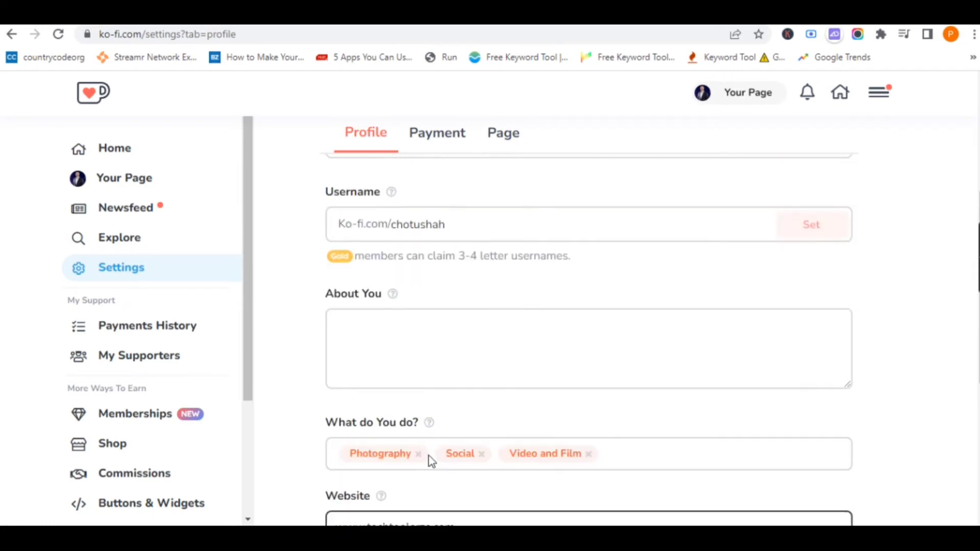
Step: Review the payment settings, covering the PayPal and Stripe methods and the available donation currencies, keeping US $
left_click(448, 190)
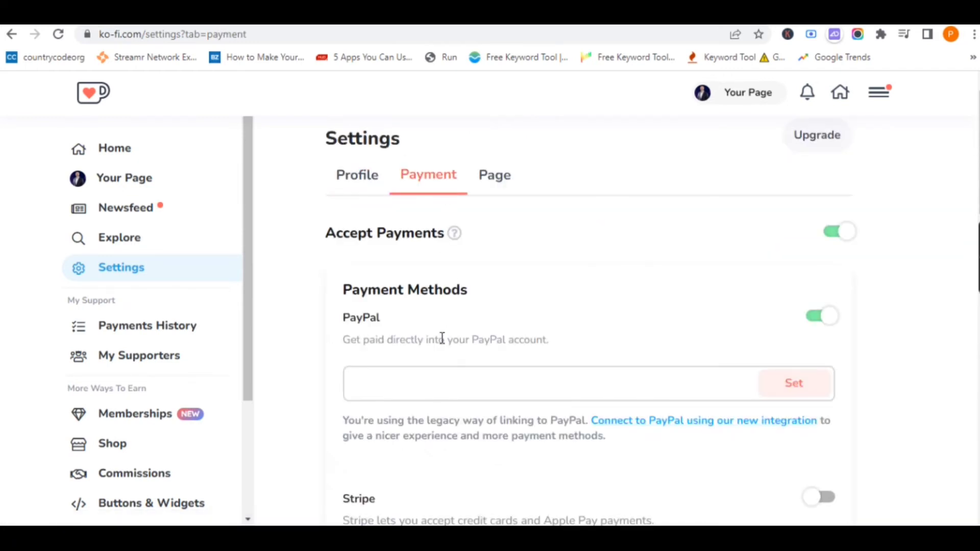
left_click(446, 389)
scroll(435, 396, "down", 4)
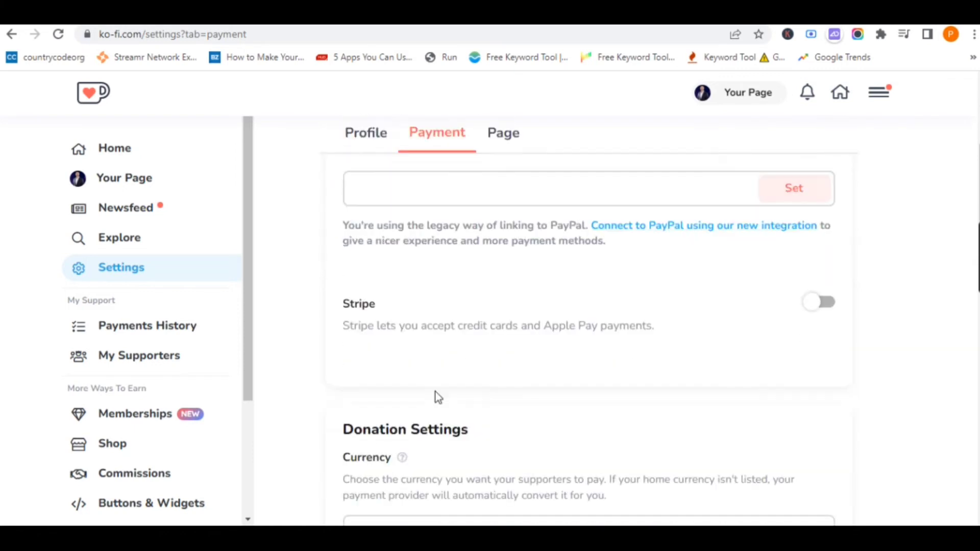
scroll(466, 383, "down", 3)
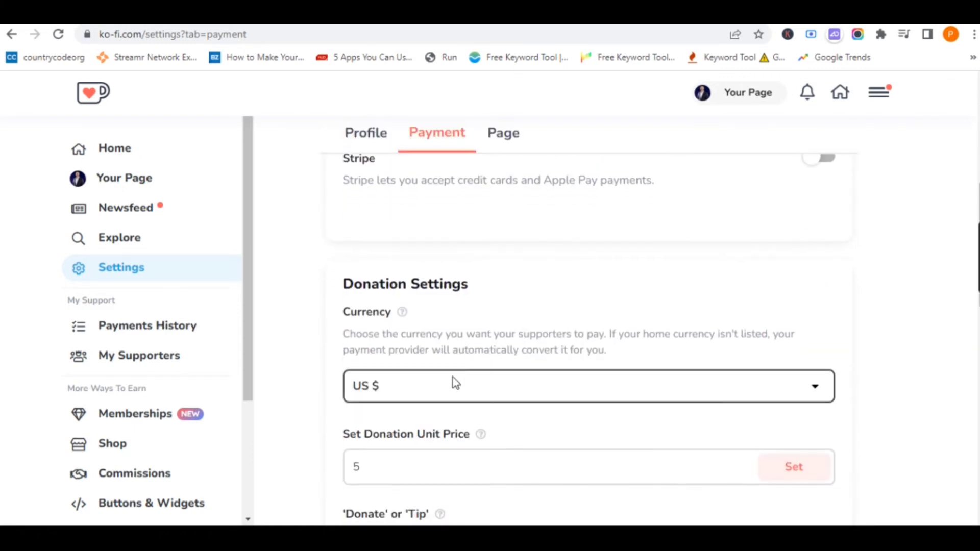
left_click(455, 384)
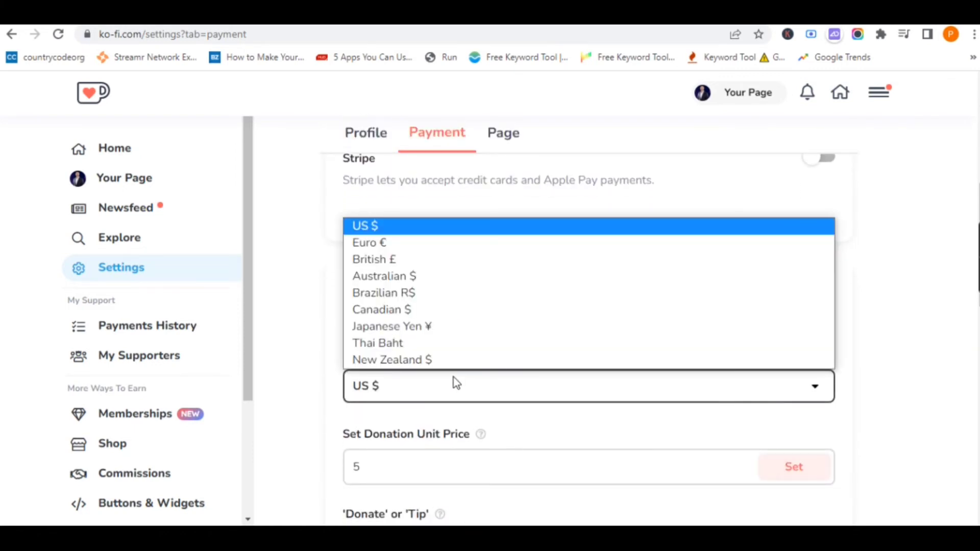
left_click(454, 377)
scroll(455, 382, "down", 4)
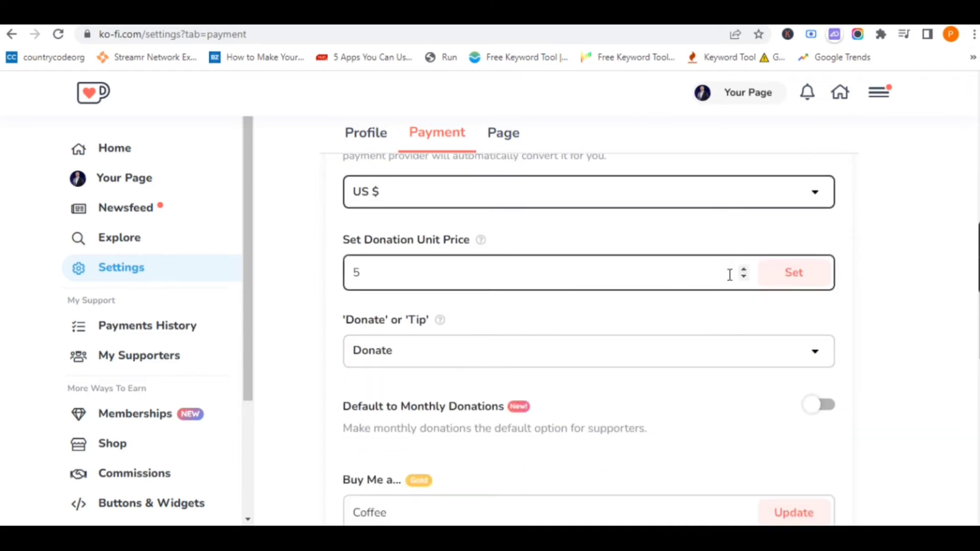
Step: Examine the remaining donation settings, from the 'Donate' or 'Tip' choice and thank-you message to Donation Mode and the contributor option
left_click(621, 360)
left_click(620, 358)
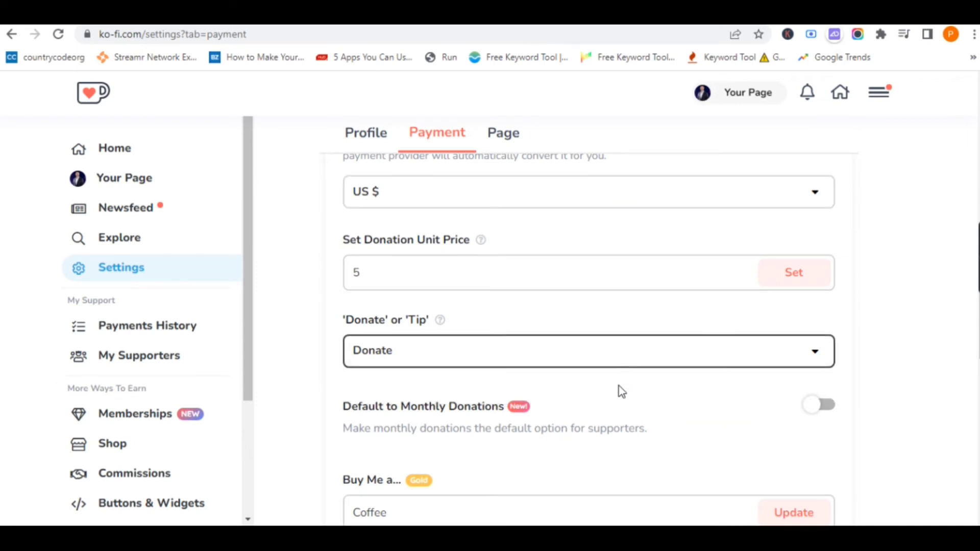
scroll(619, 389, "down", 3)
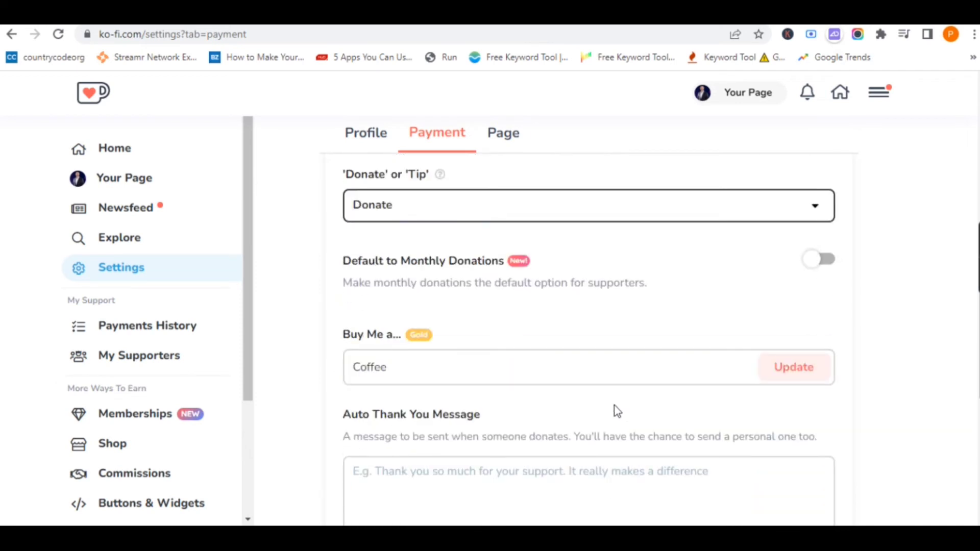
mouse_move(421, 339)
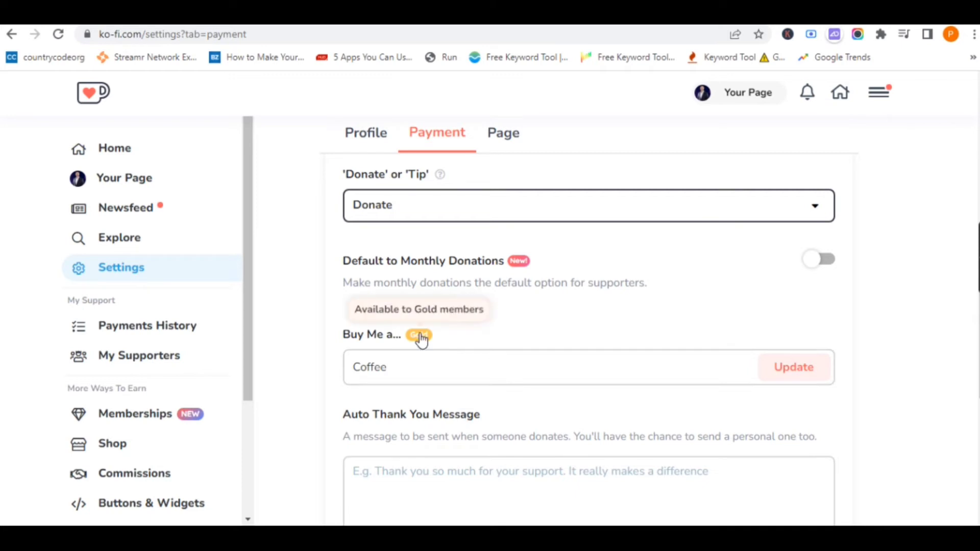
scroll(466, 415, "down", 3)
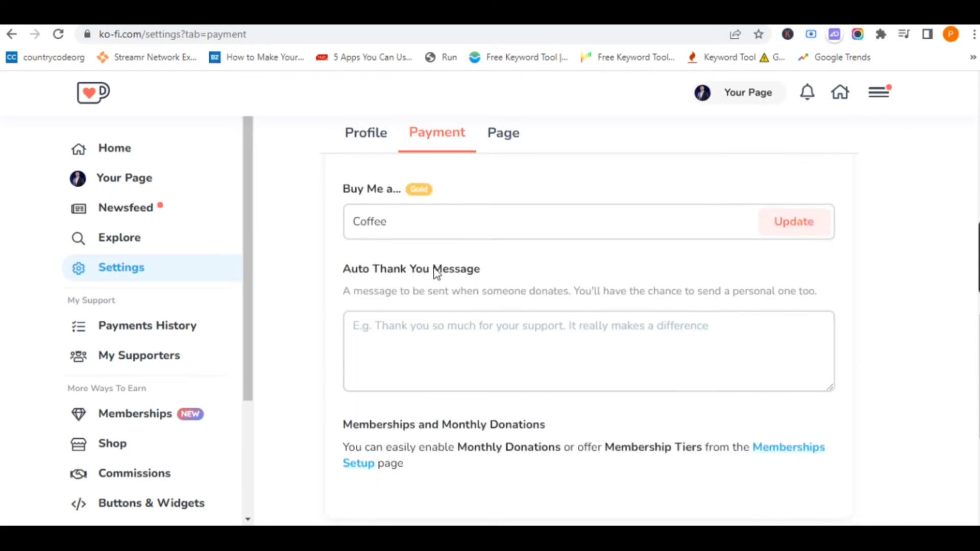
scroll(493, 394, "down", 5)
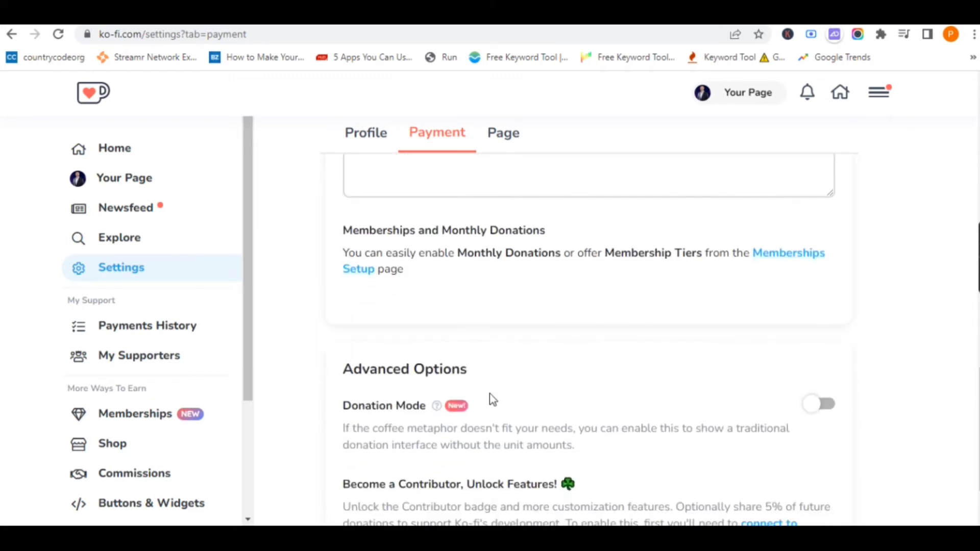
scroll(490, 393, "down", 1)
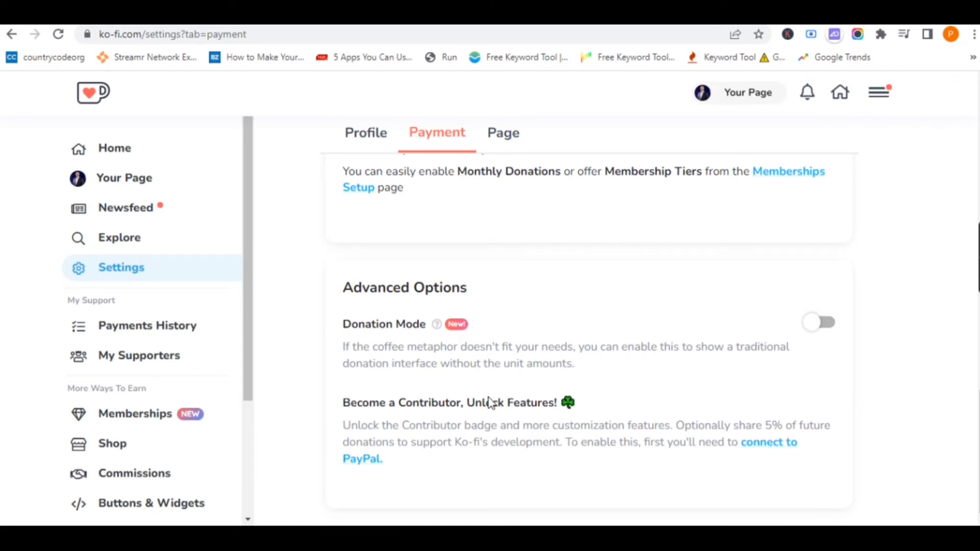
scroll(523, 428, "up", 9)
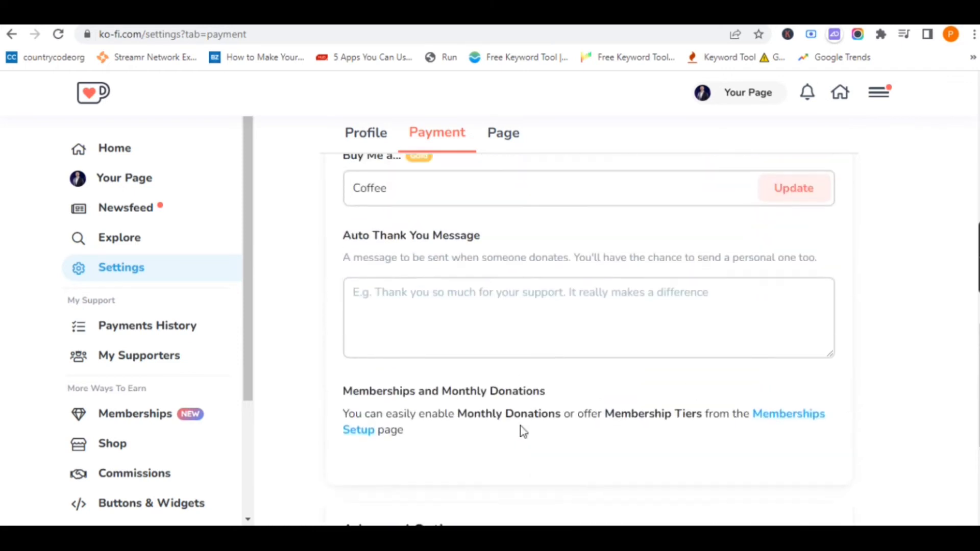
Step: View the Newsfeed, and browse the Explore page's featured creators, shops, commissions and art and cosplay highlights
left_click(148, 217)
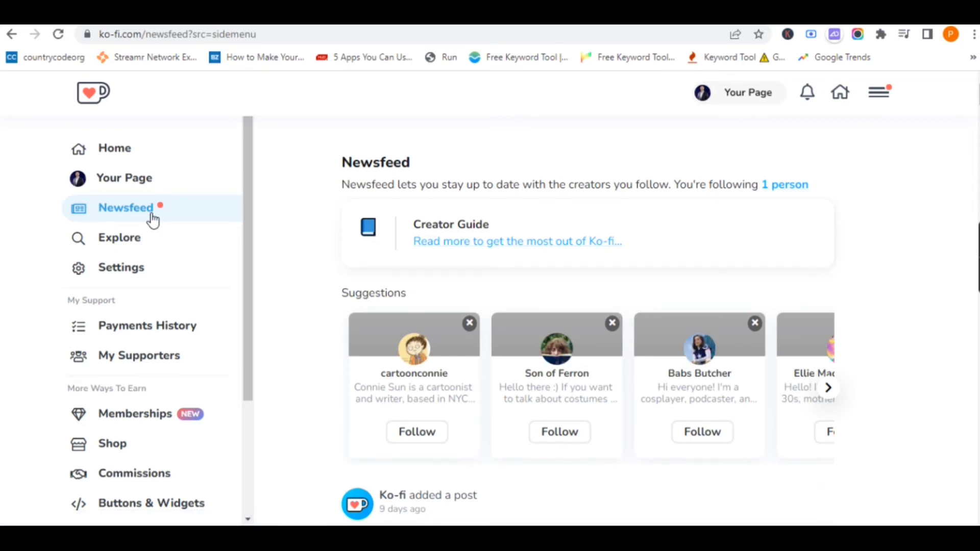
left_click(113, 249)
left_click(113, 249)
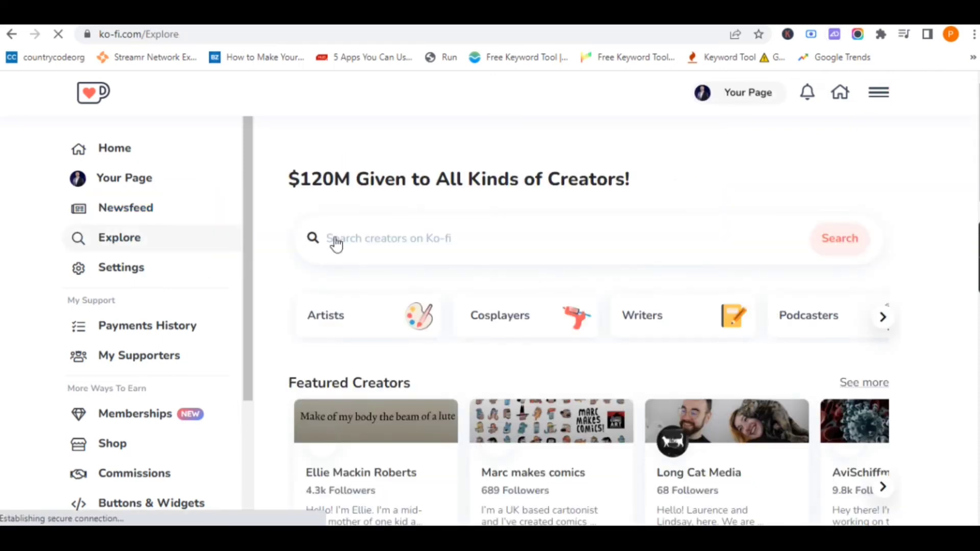
scroll(528, 330, "down", 10)
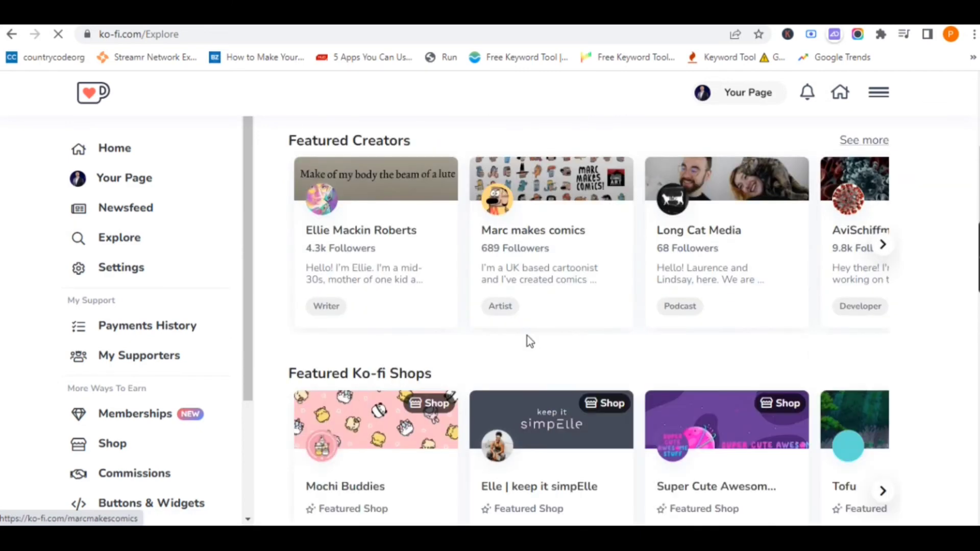
scroll(528, 337, "down", 4)
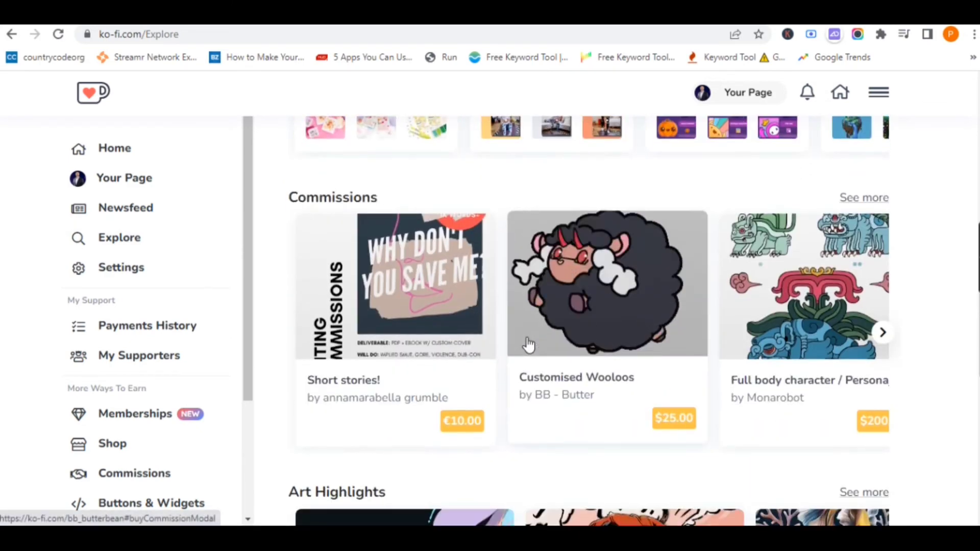
scroll(527, 339, "down", 3)
scroll(526, 341, "down", 5)
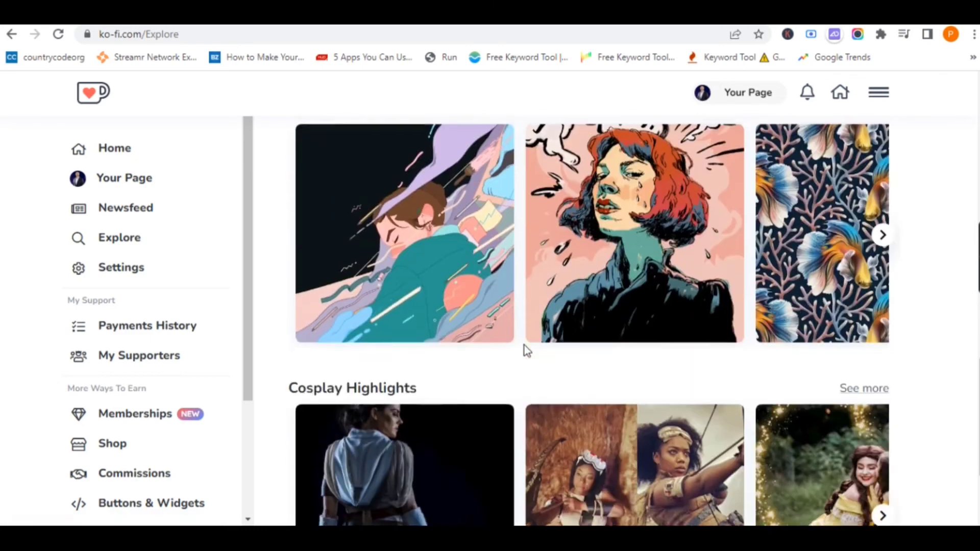
Step: View the payments history with its payment type filter options, and the My Supporters page with its sharing options
left_click(113, 340)
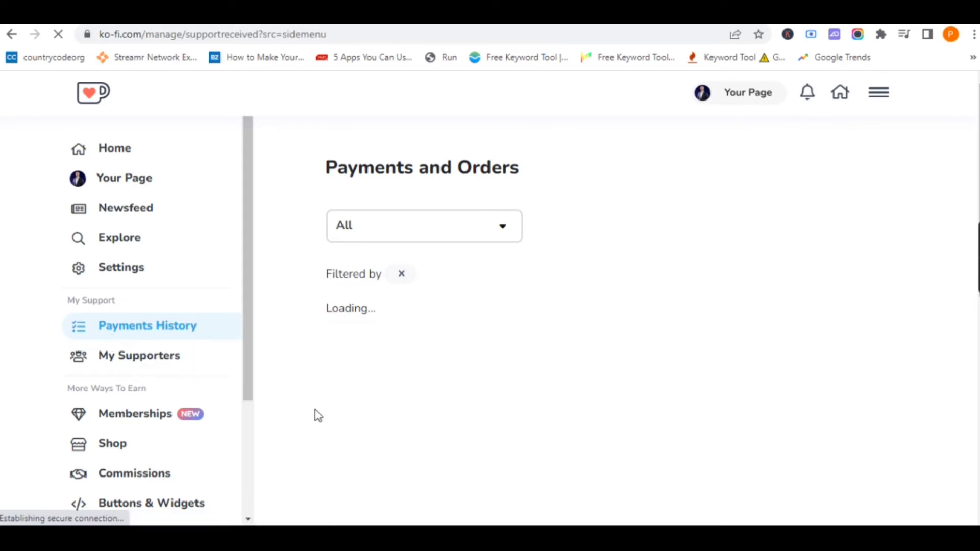
left_click(493, 227)
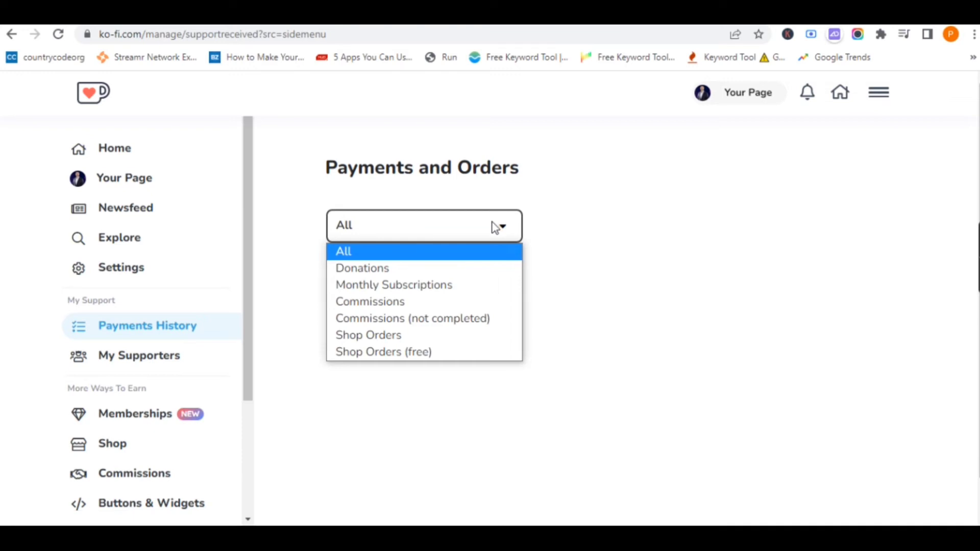
left_click(289, 324)
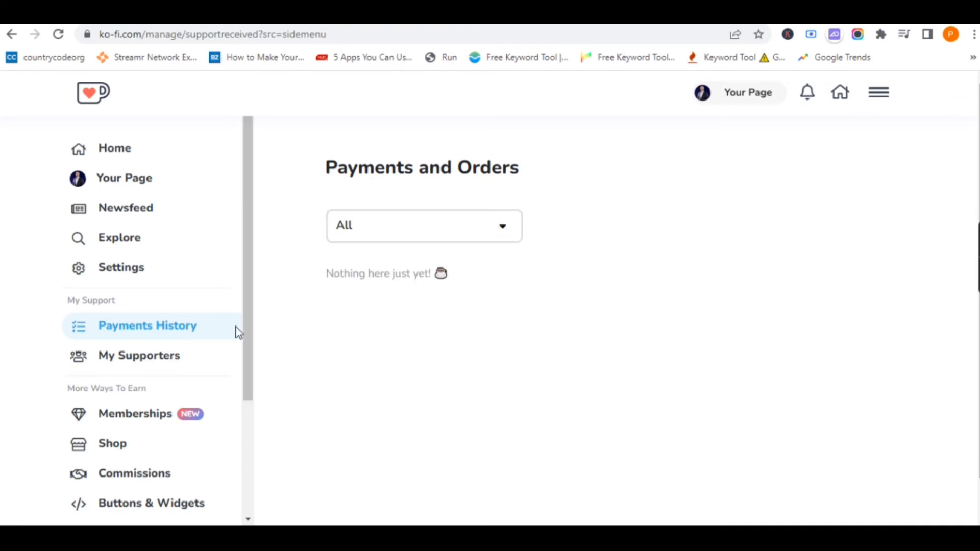
left_click(160, 368)
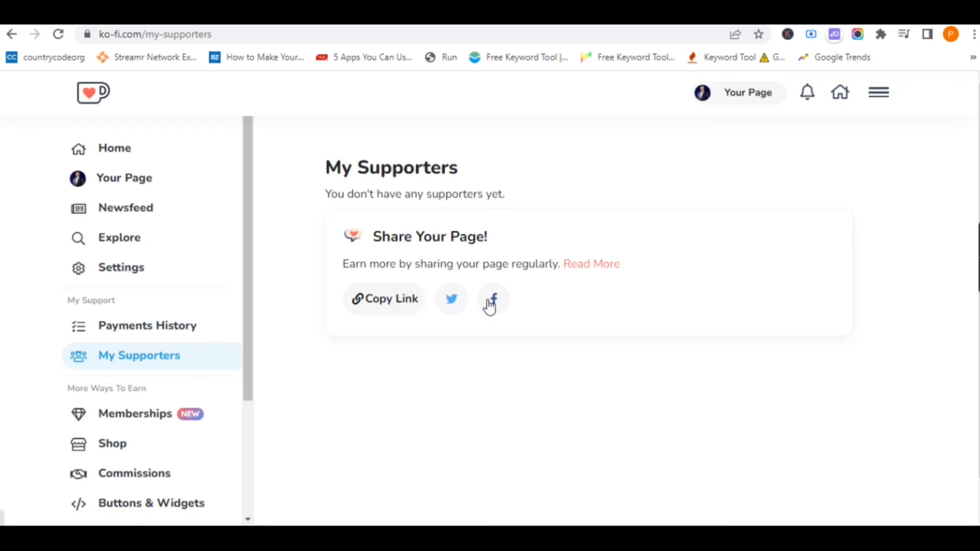
scroll(337, 381, "down", 1)
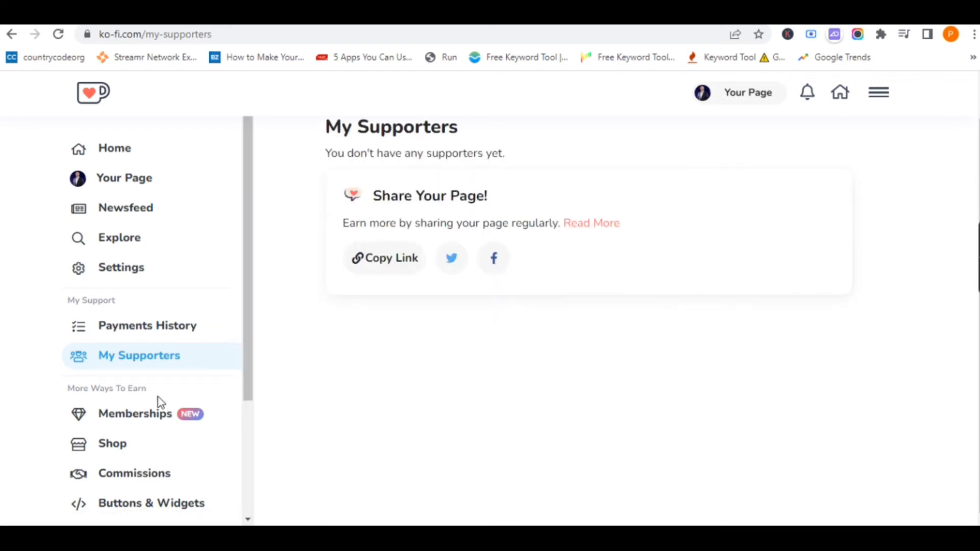
Step: View the Memberships and Shop setup pages, including the payment providers each one can connect to
left_click(158, 430)
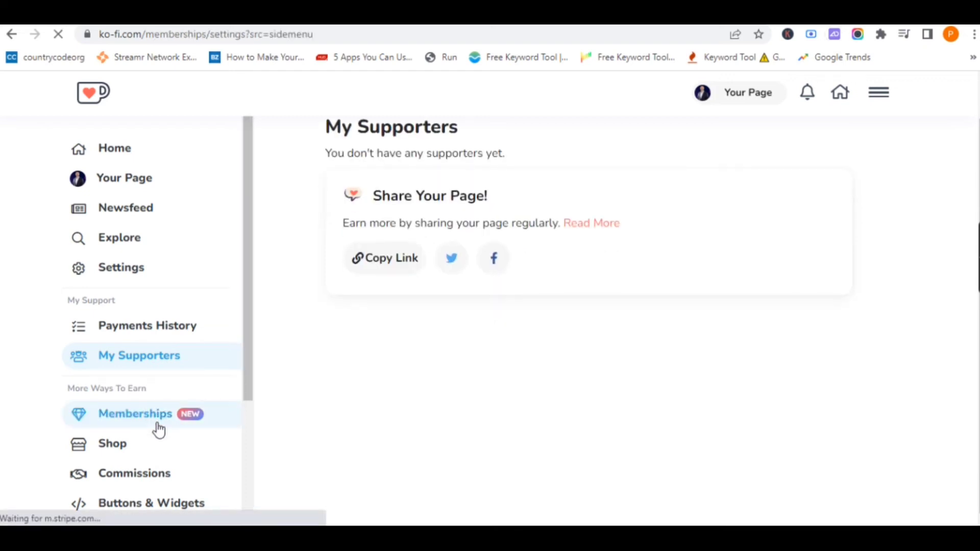
scroll(333, 352, "down", 5)
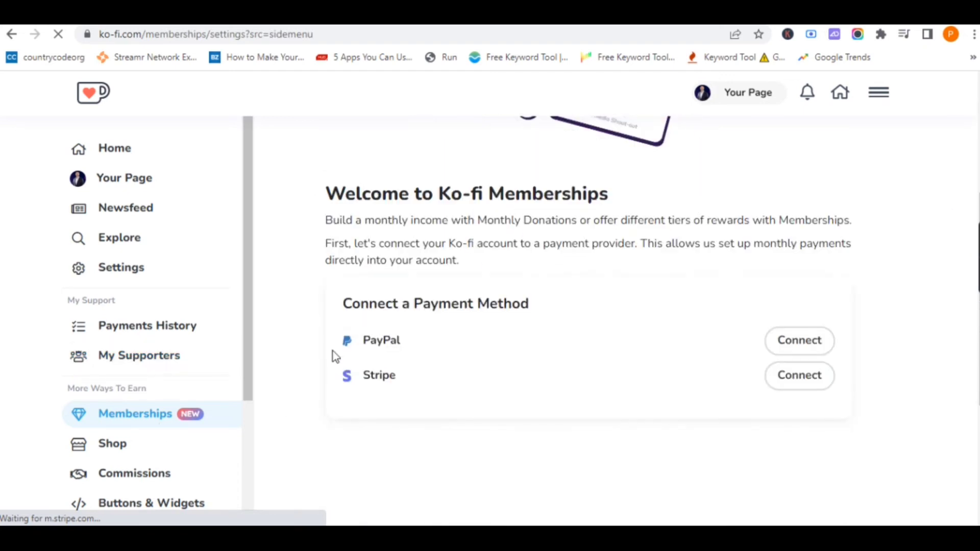
scroll(333, 354, "up", 3)
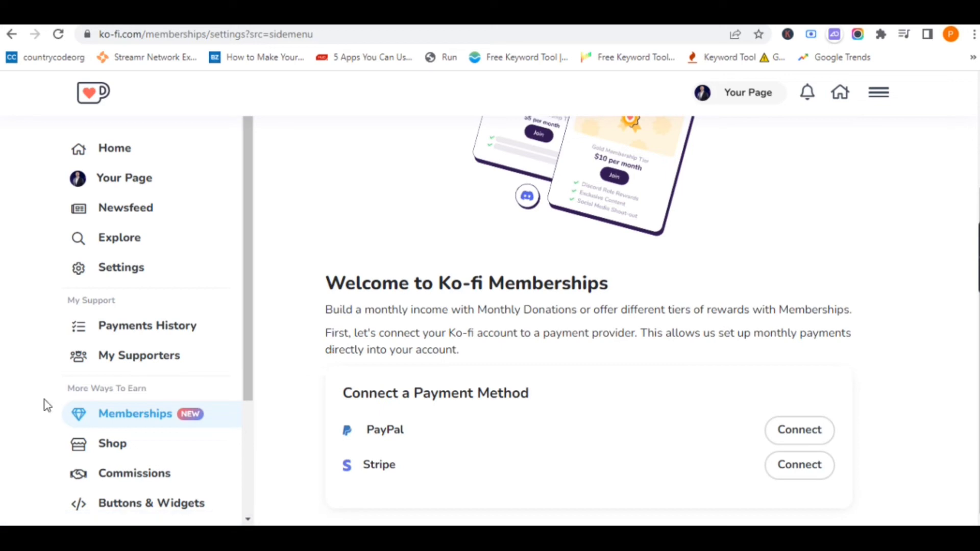
left_click(83, 445)
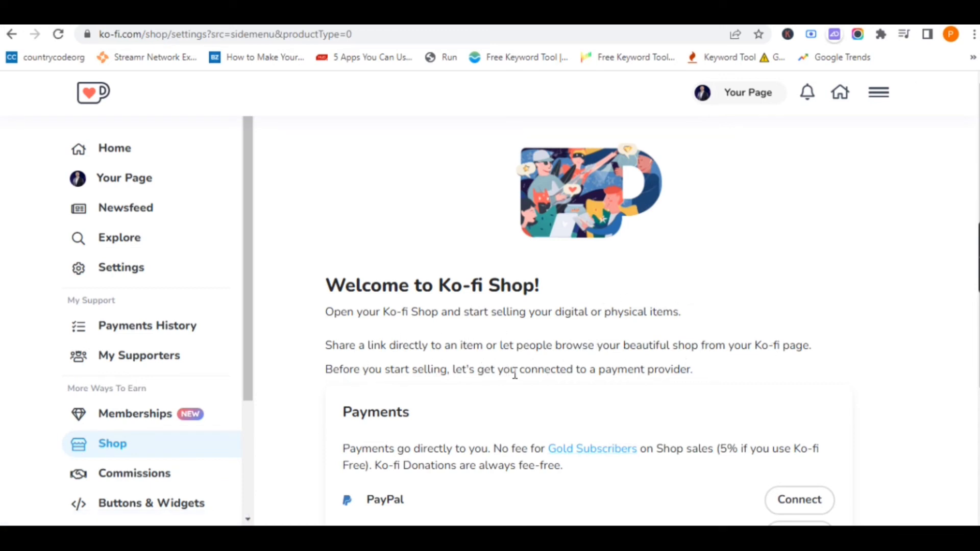
scroll(687, 366, "down", 4)
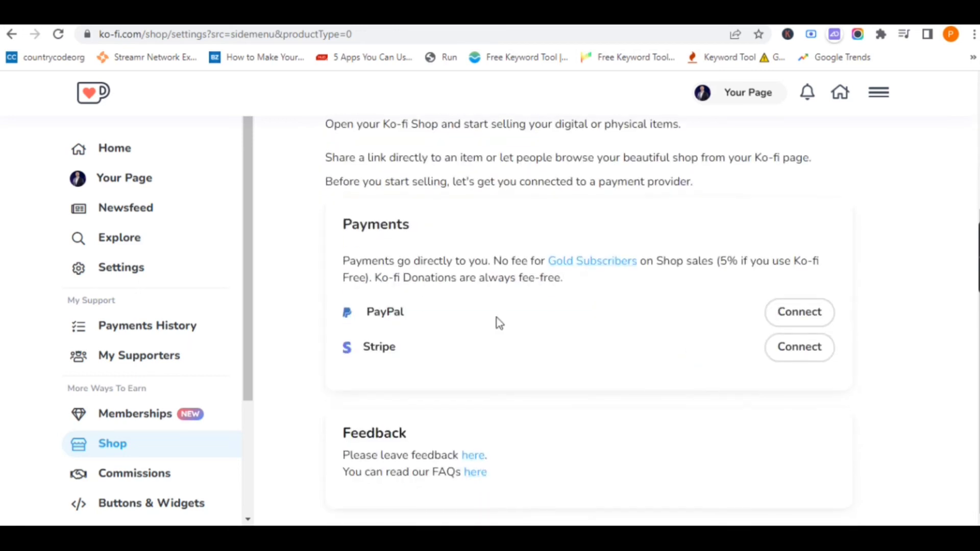
scroll(169, 398, "down", 3)
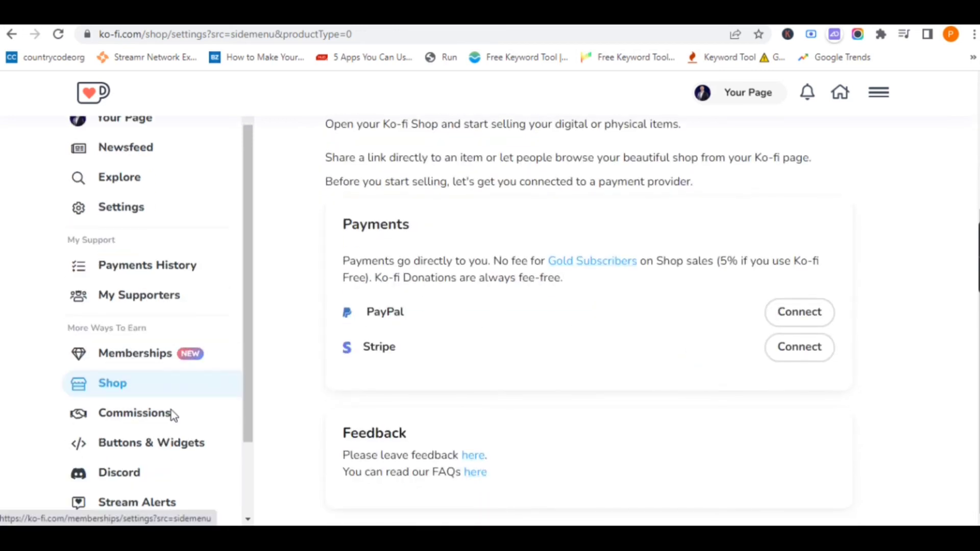
Step: View the Commissions setup page with its payment provider options, and look over the remaining ways to earn
left_click(173, 336)
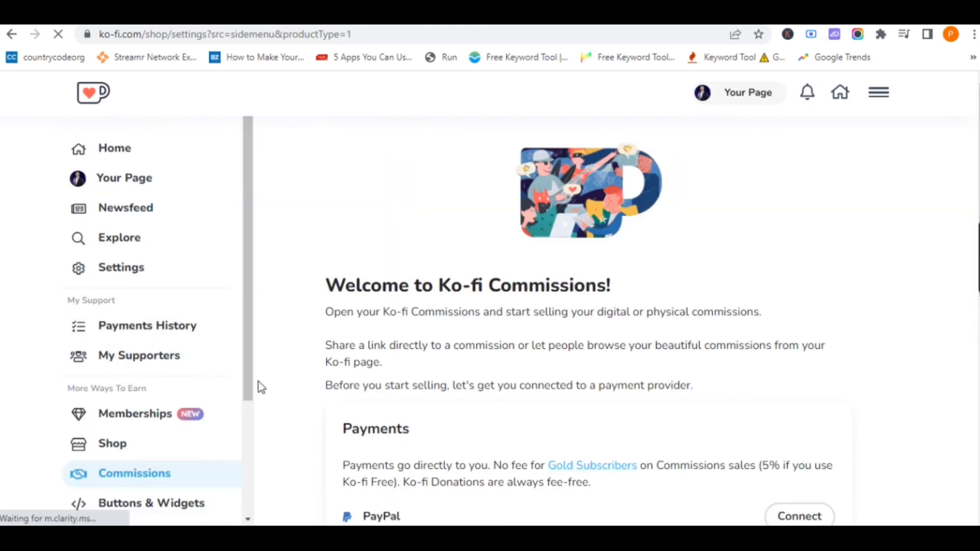
scroll(289, 378, "down", 2)
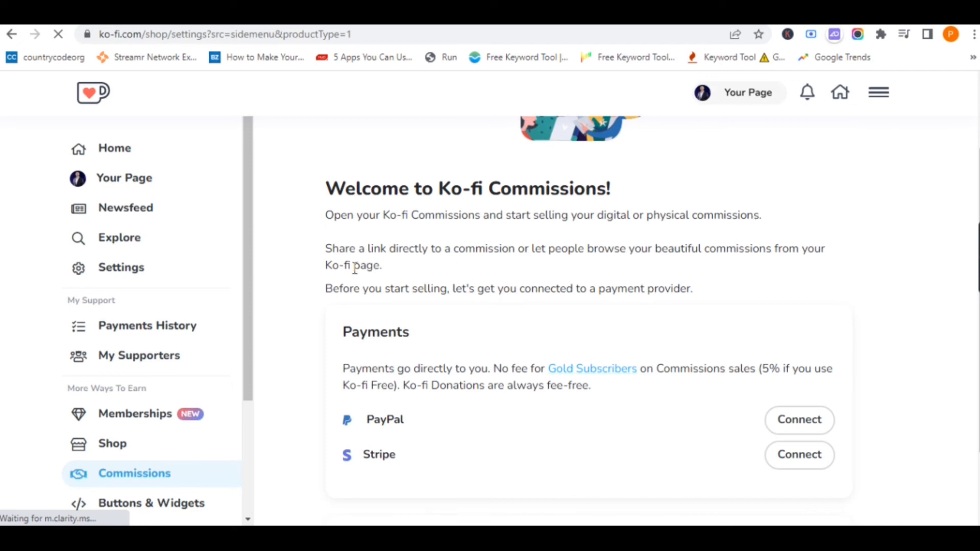
scroll(469, 442, "down", 2)
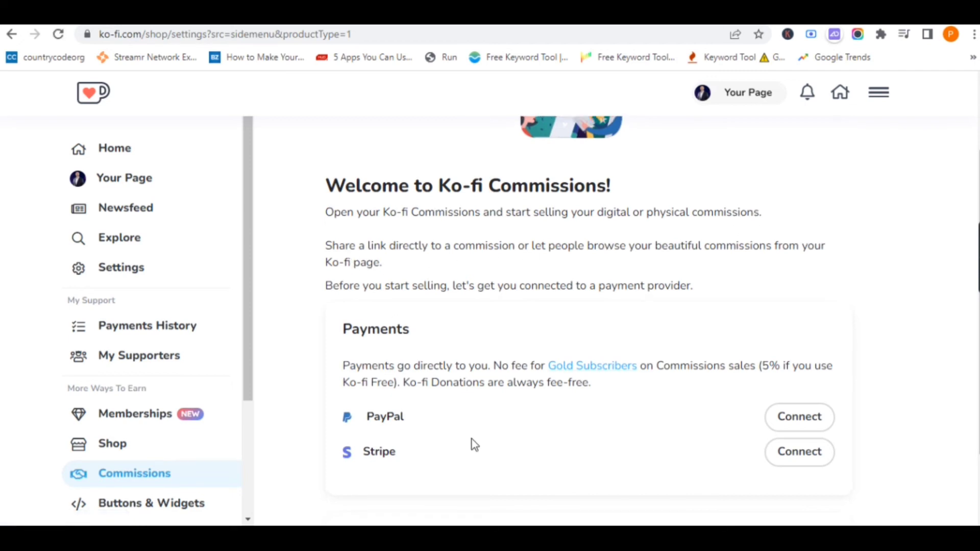
scroll(150, 392, "down", 3)
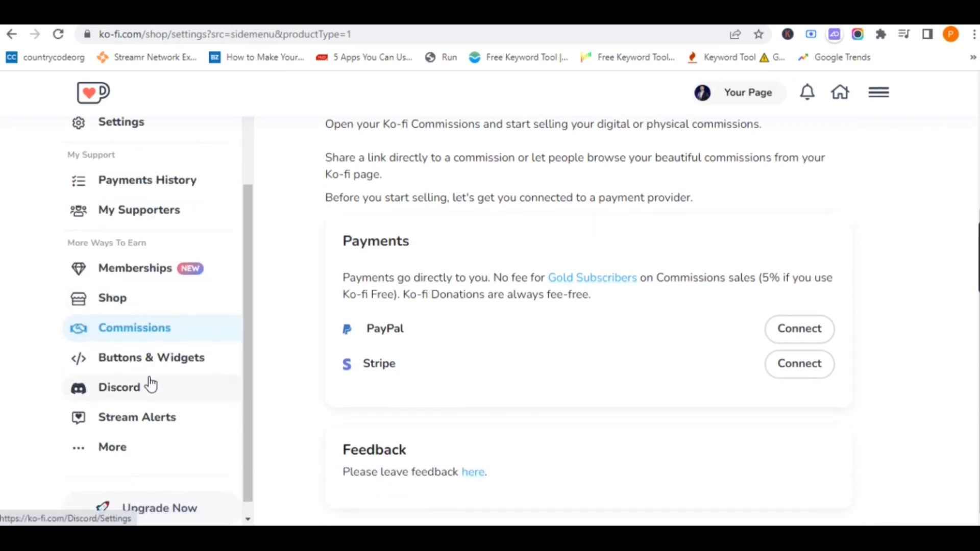
Step: View the Buttons & Widgets page, looking through its sharing tools and integrations from Ko-fi Button down to QR Code
left_click(170, 370)
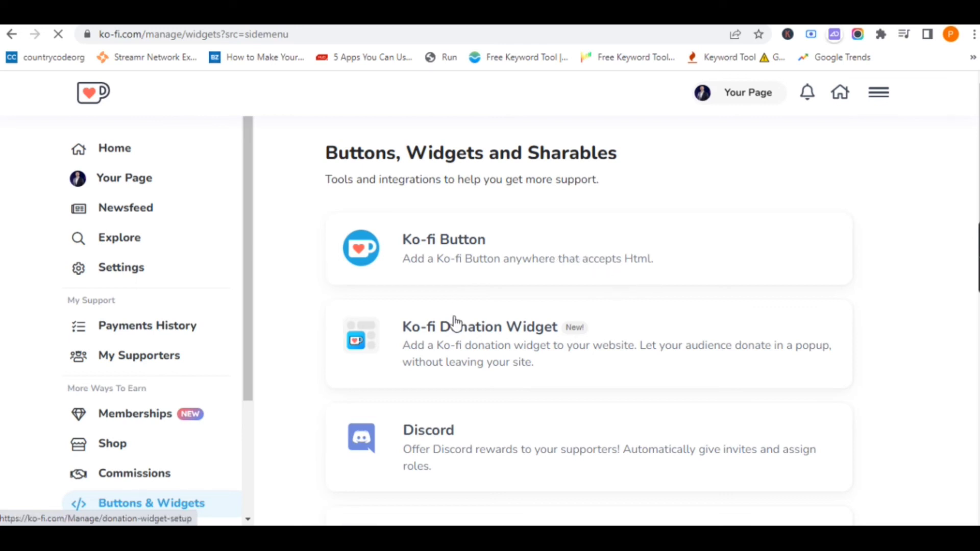
scroll(570, 346, "down", 4)
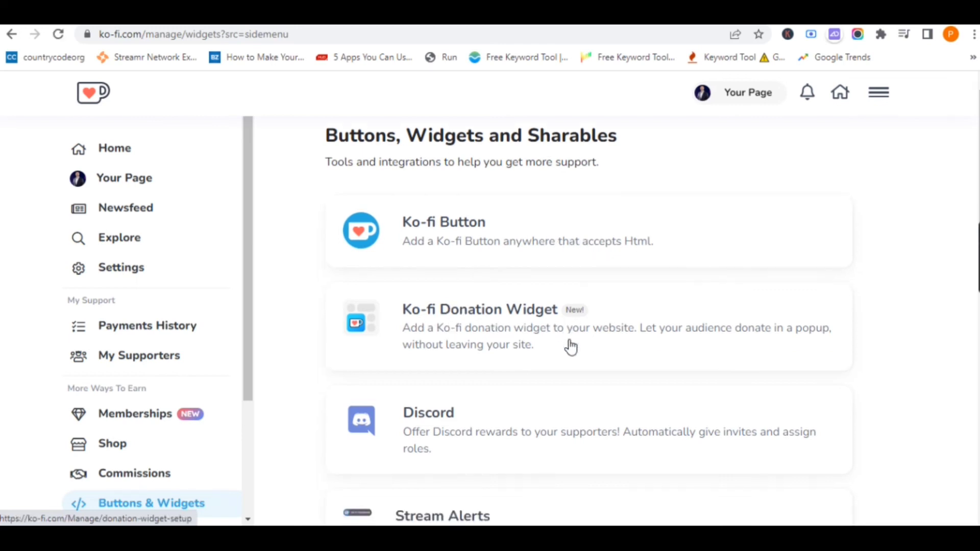
scroll(567, 347, "down", 3)
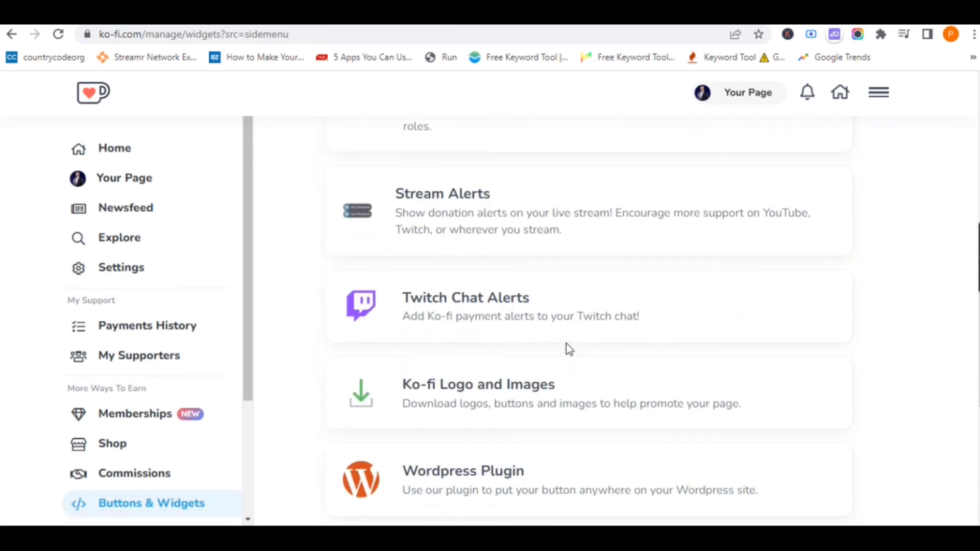
scroll(566, 347, "down", 4)
scroll(566, 350, "down", 1)
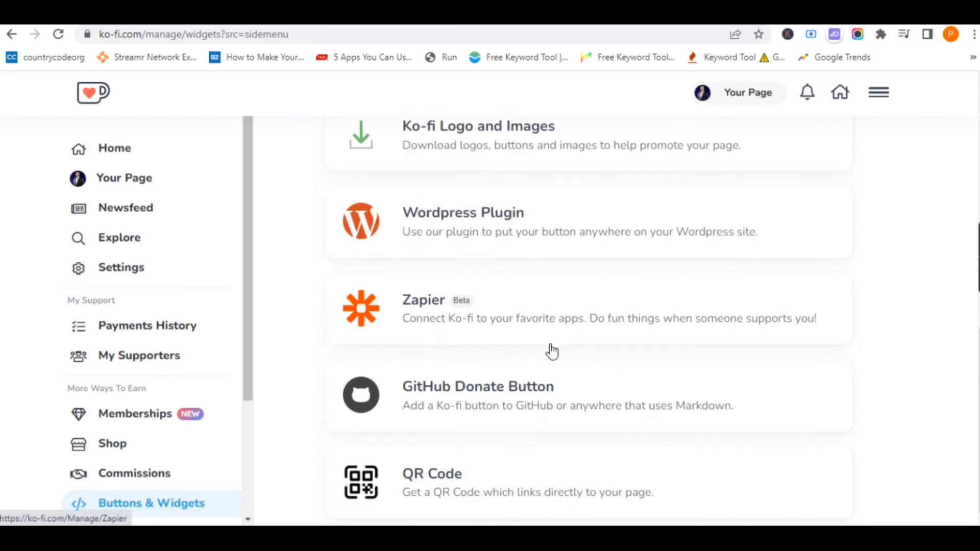
Step: View the Discord settings page with its options for connecting a Discord server or a Discord user
scroll(207, 412, "down", 3)
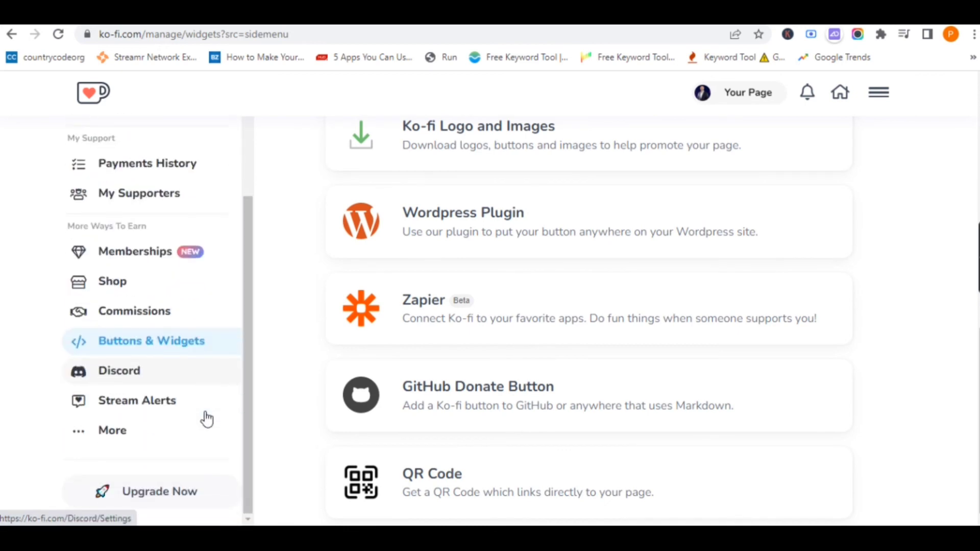
left_click(143, 375)
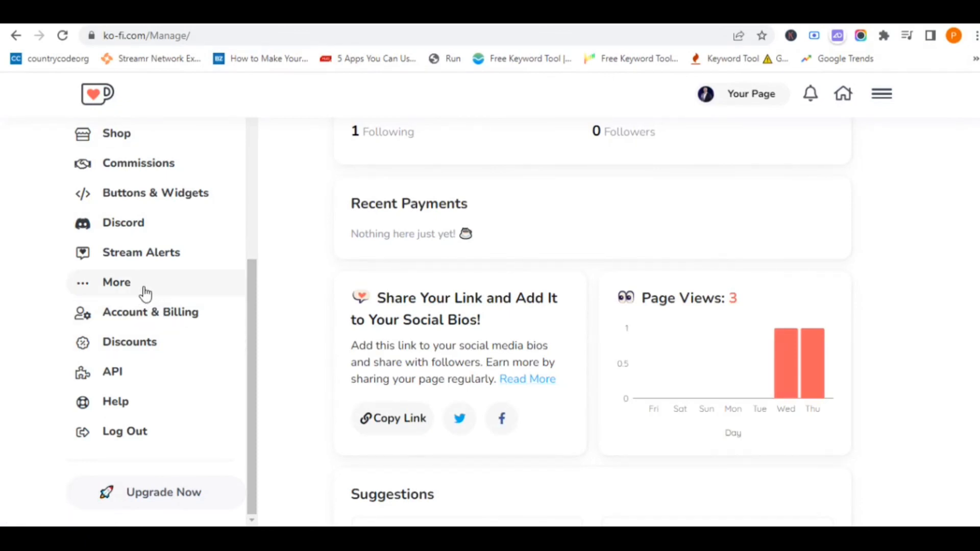
left_click(132, 238)
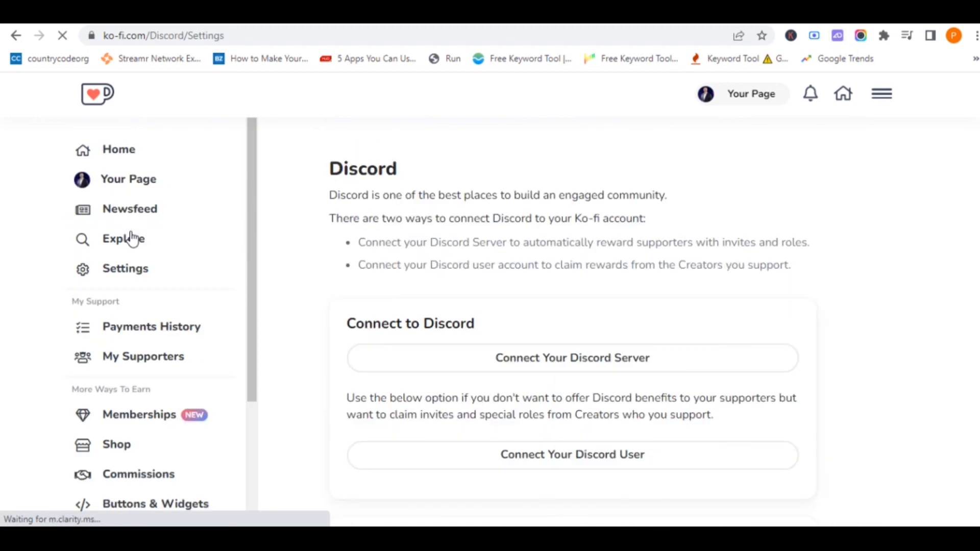
scroll(517, 236, "down", 3)
scroll(396, 234, "up", 2)
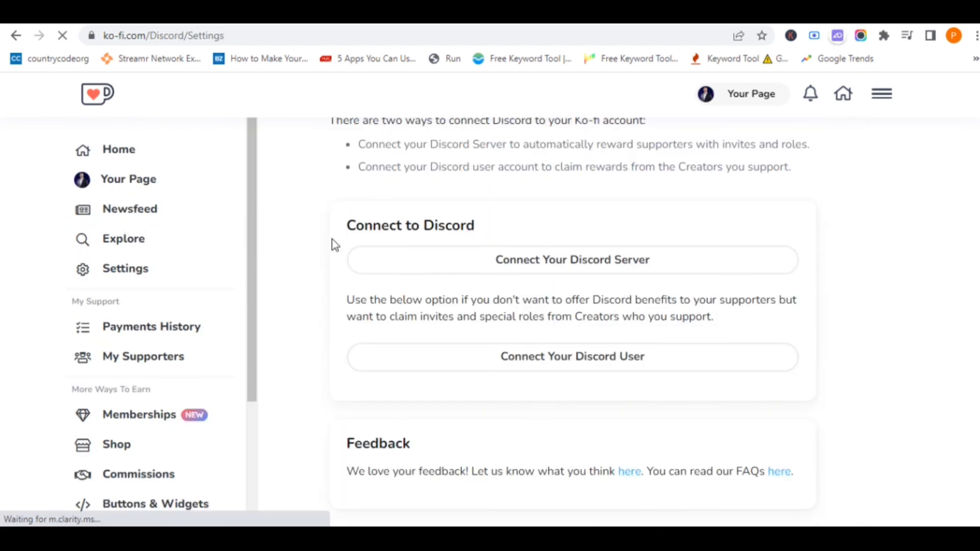
Step: View the Stream Alerts page, including the Stream Alert Overlay preview and the available Call-to-Action choices
scroll(142, 324, "down", 3)
left_click(133, 410)
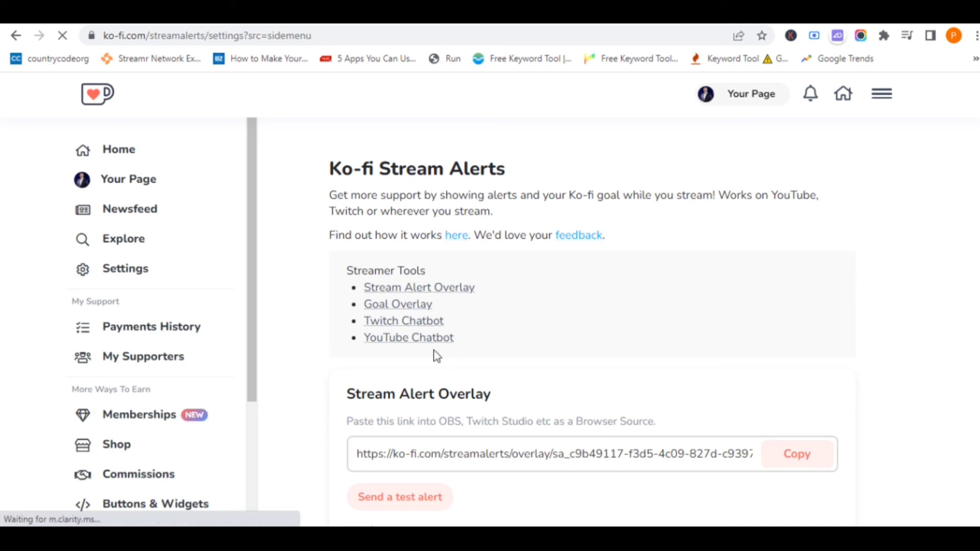
scroll(491, 341, "down", 5)
scroll(495, 340, "down", 4)
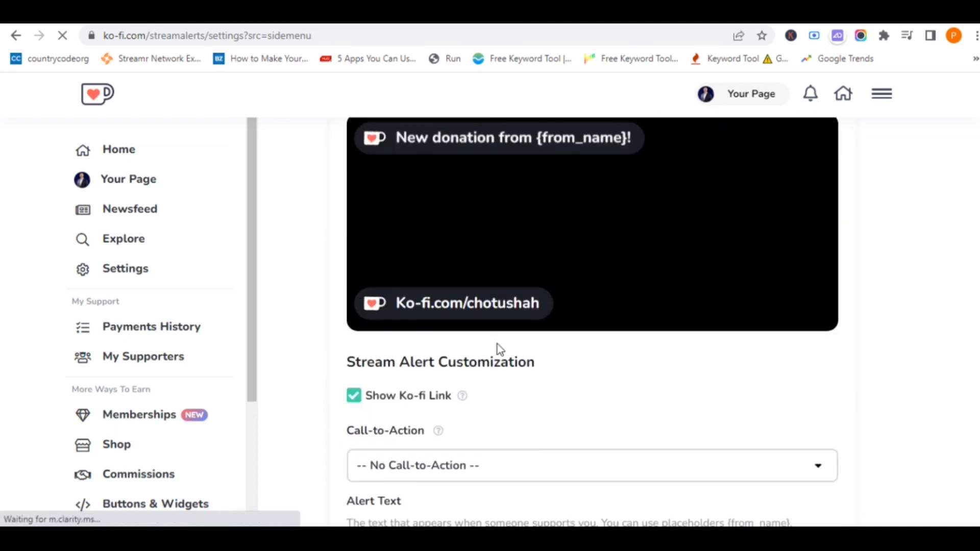
scroll(497, 344, "down", 5)
left_click(504, 174)
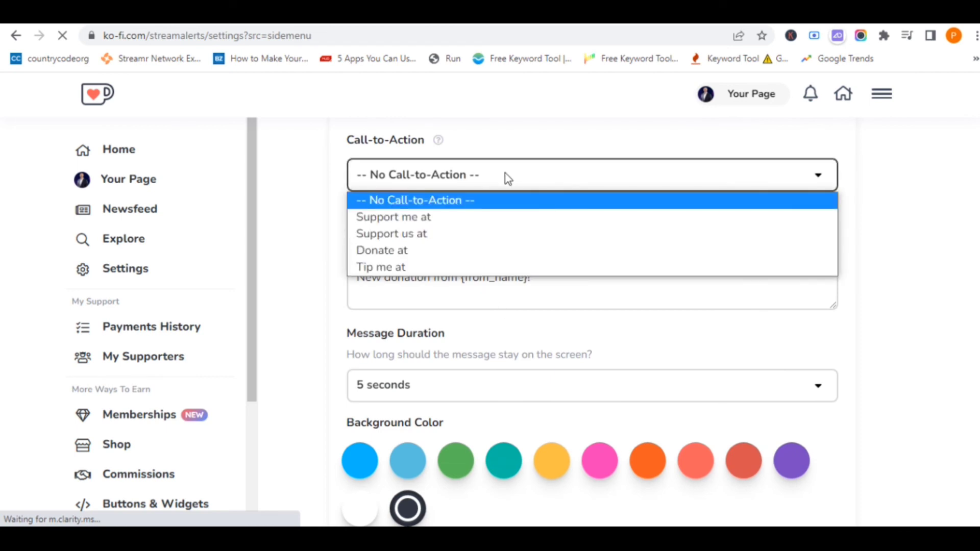
left_click(505, 174)
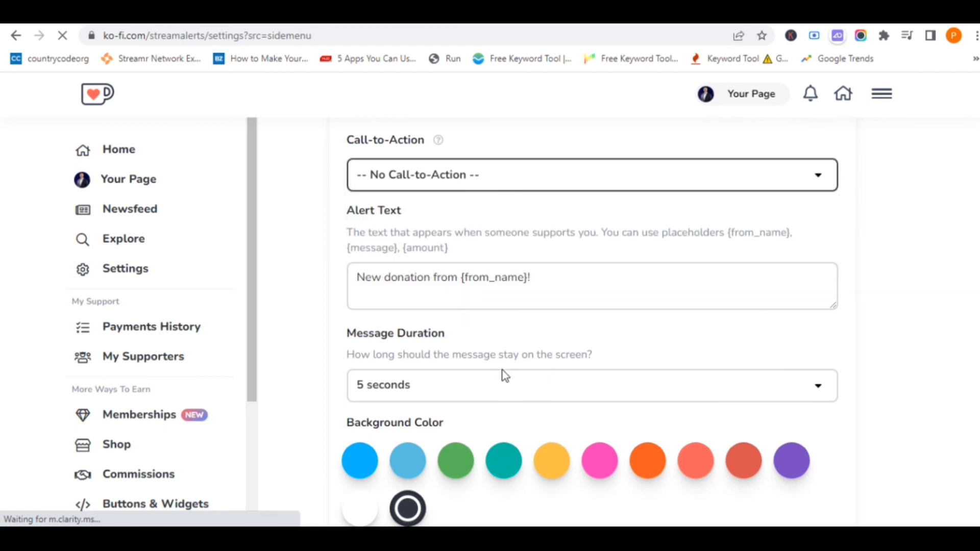
Step: Look over the alert's background and sound settings, the Goal Overlay link and the Twitch Chatbot section
scroll(504, 376, "down", 4)
scroll(504, 376, "down", 4)
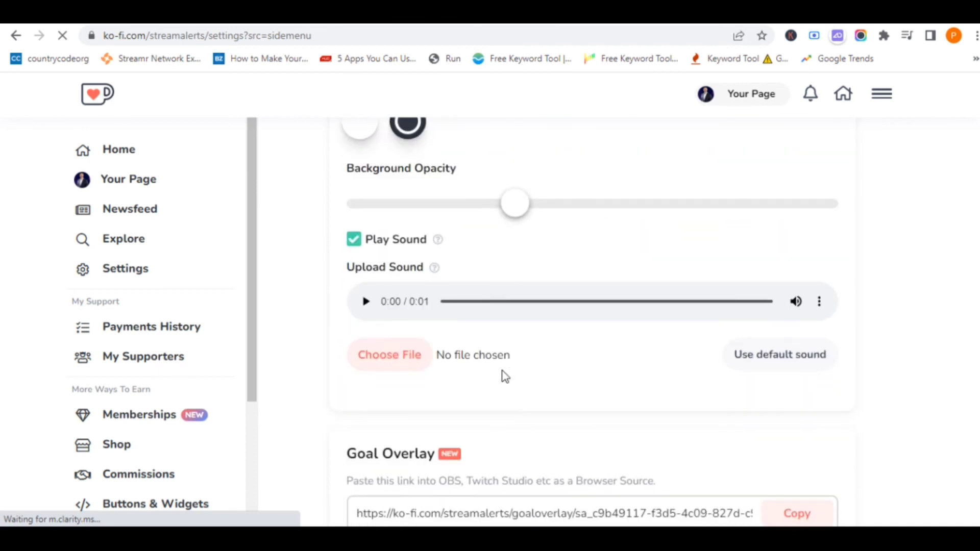
scroll(505, 376, "down", 5)
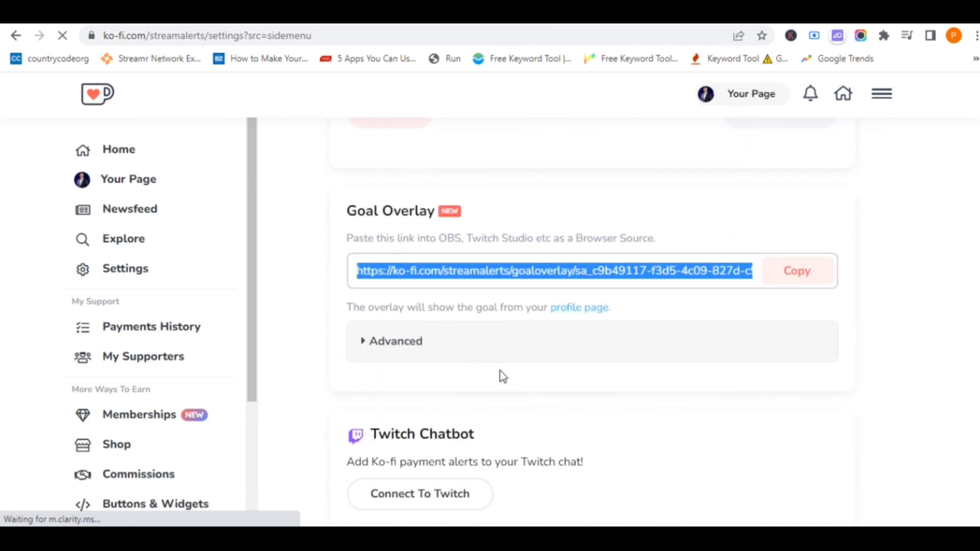
scroll(500, 378, "down", 1)
Step: Expand the additional account options and look over the entries from Account & Billing to Log Out
scroll(173, 407, "down", 3)
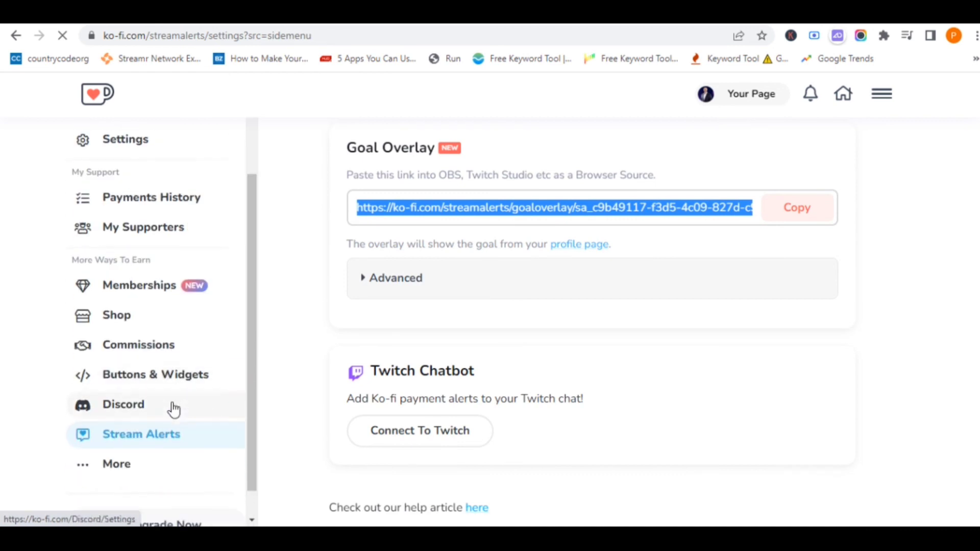
left_click(163, 431)
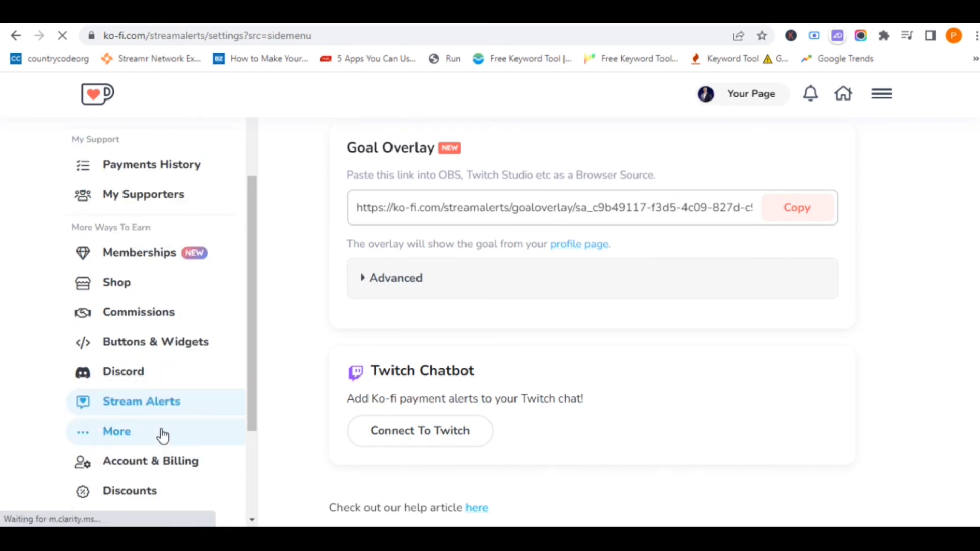
scroll(159, 435, "down", 2)
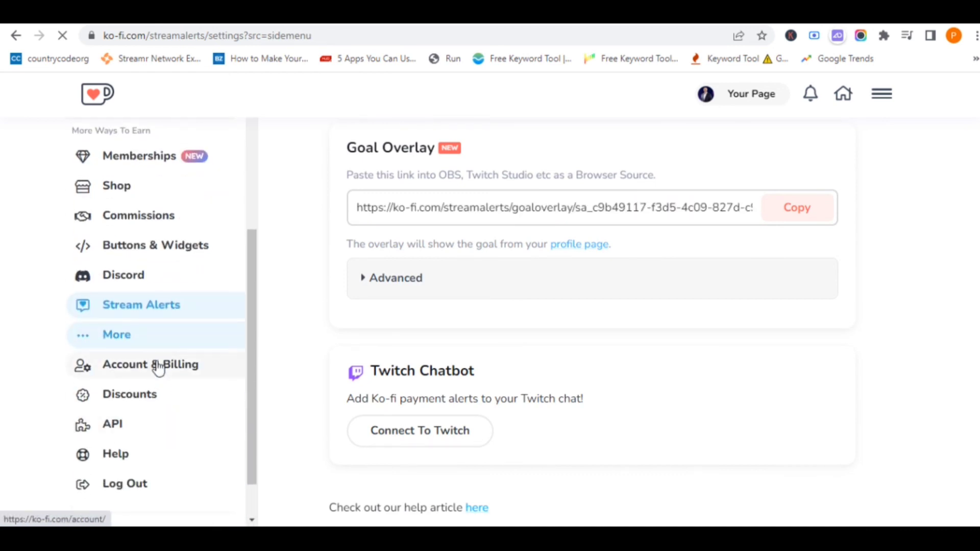